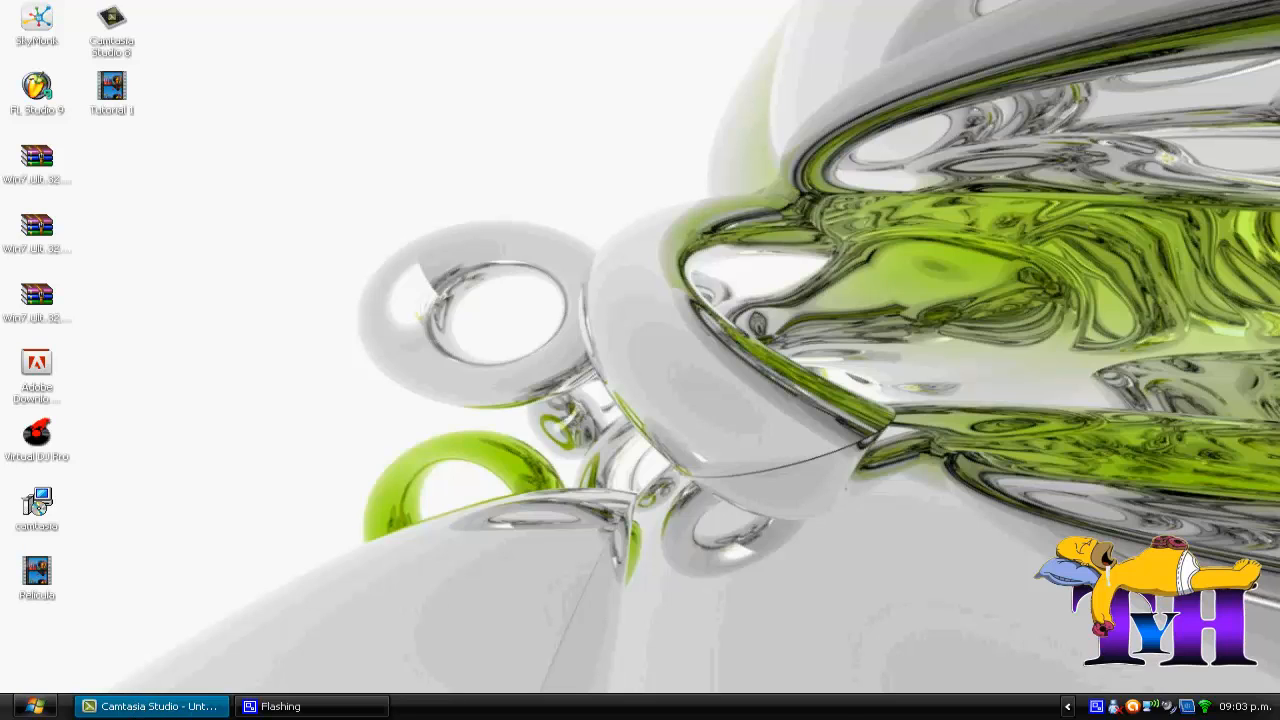
drag(131, 639, 18, 554)
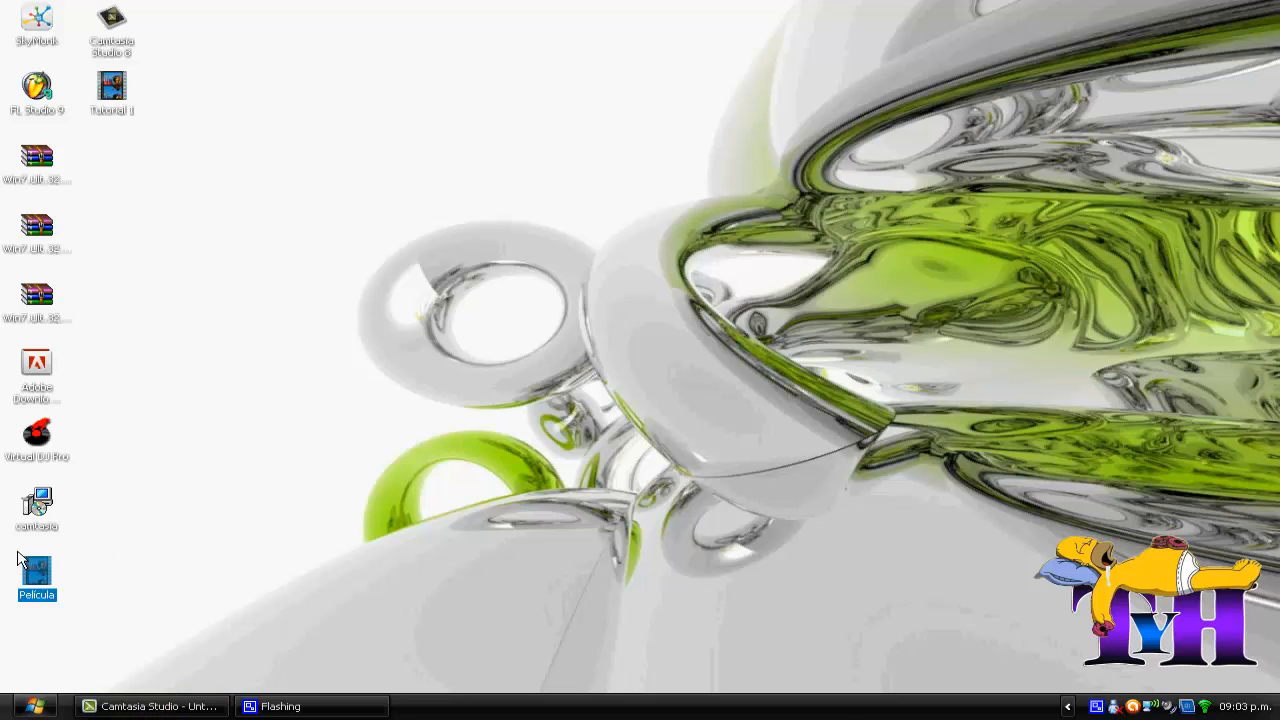
drag(130, 614, 19, 588)
click(99, 589)
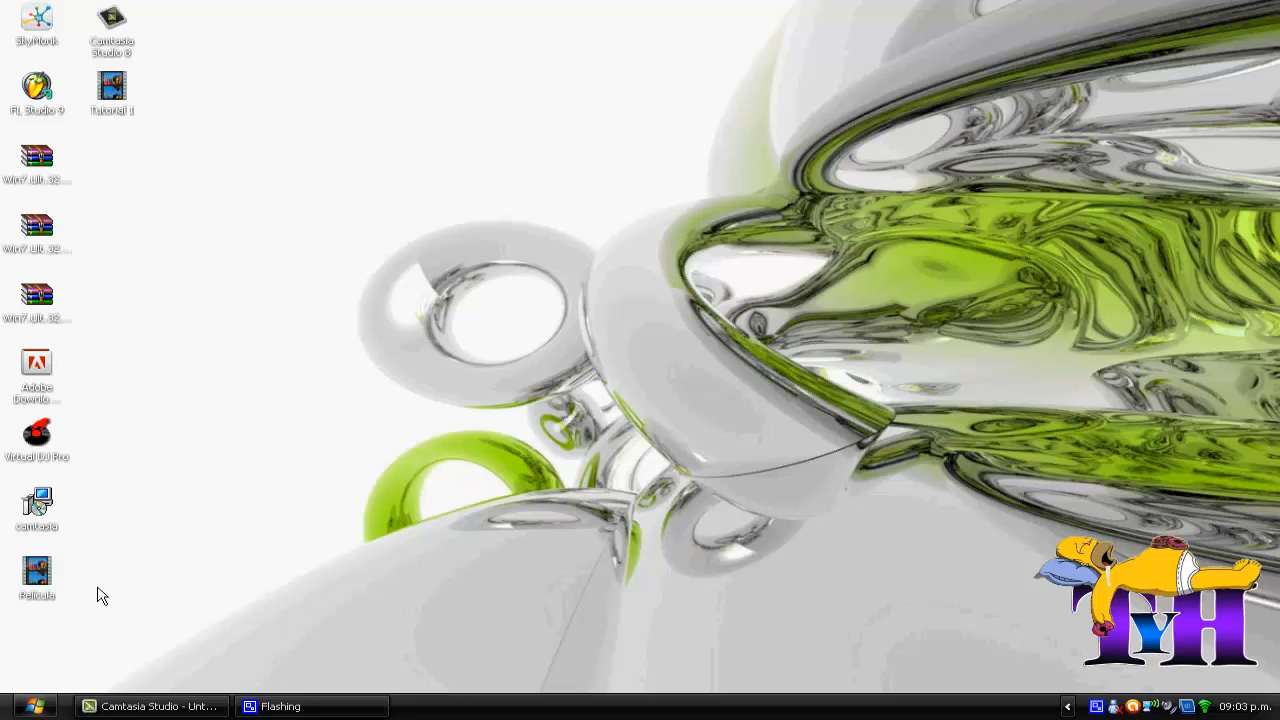
drag(104, 573, 2, 594)
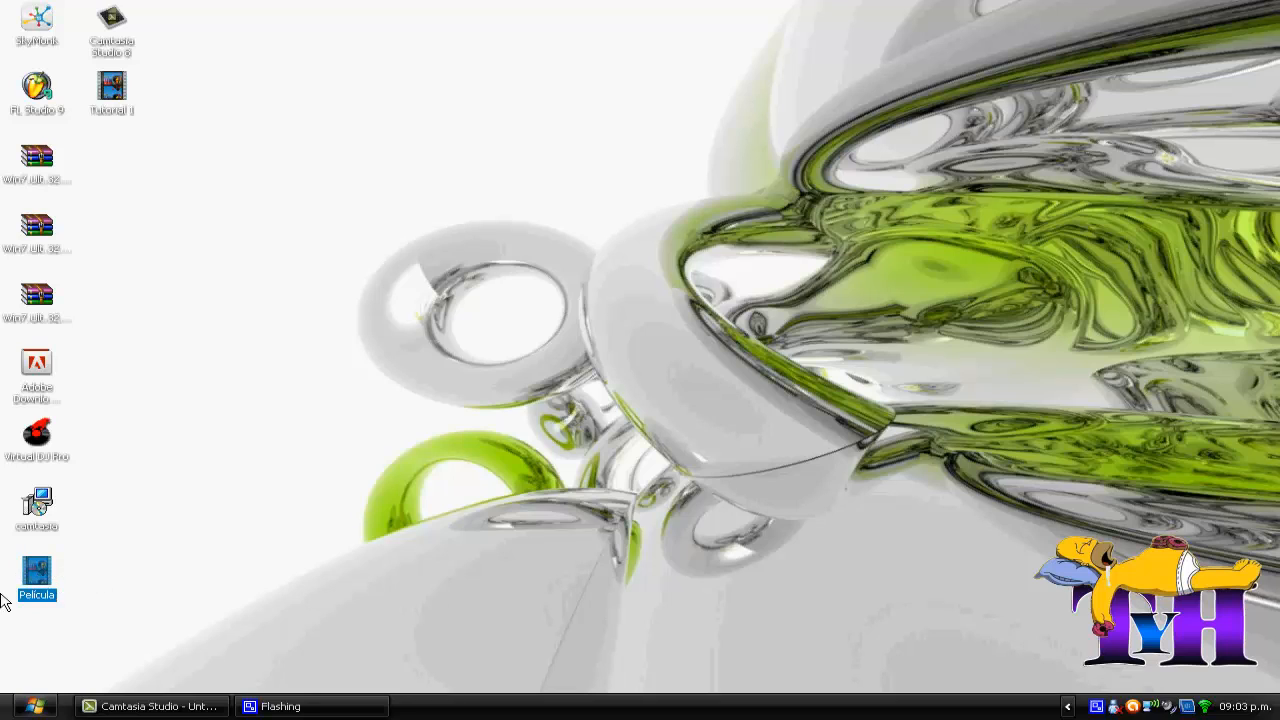
click(88, 566)
drag(22, 543, 74, 614)
click(109, 594)
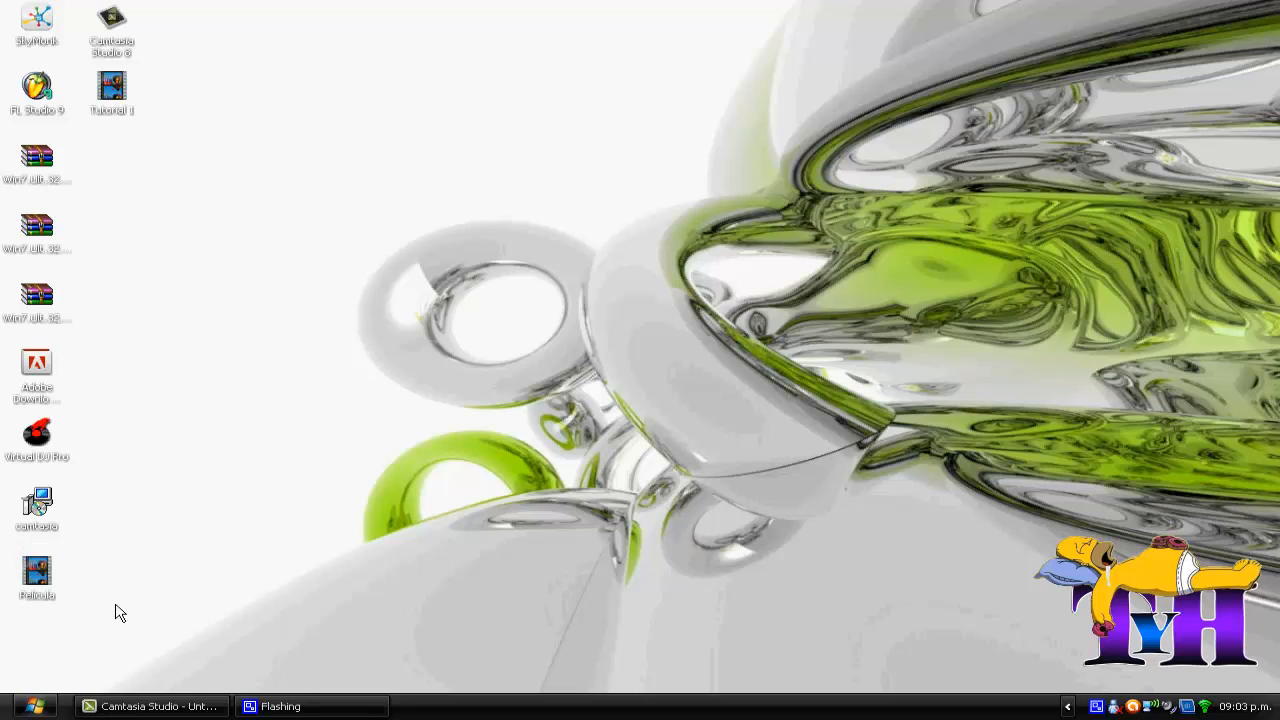
Step: Bring the desktop video Película into Camtasia Studio's clip bin and place it at the start of Track 1
drag(44, 580, 109, 229)
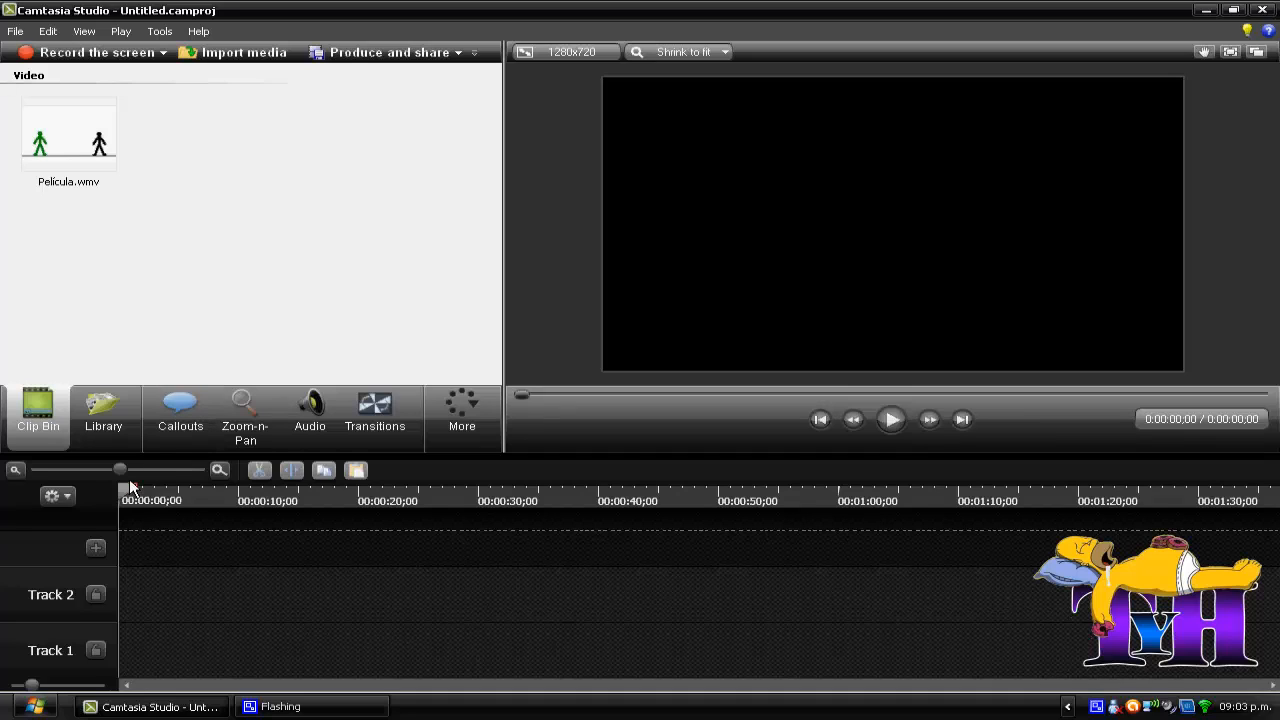
drag(126, 466, 133, 478)
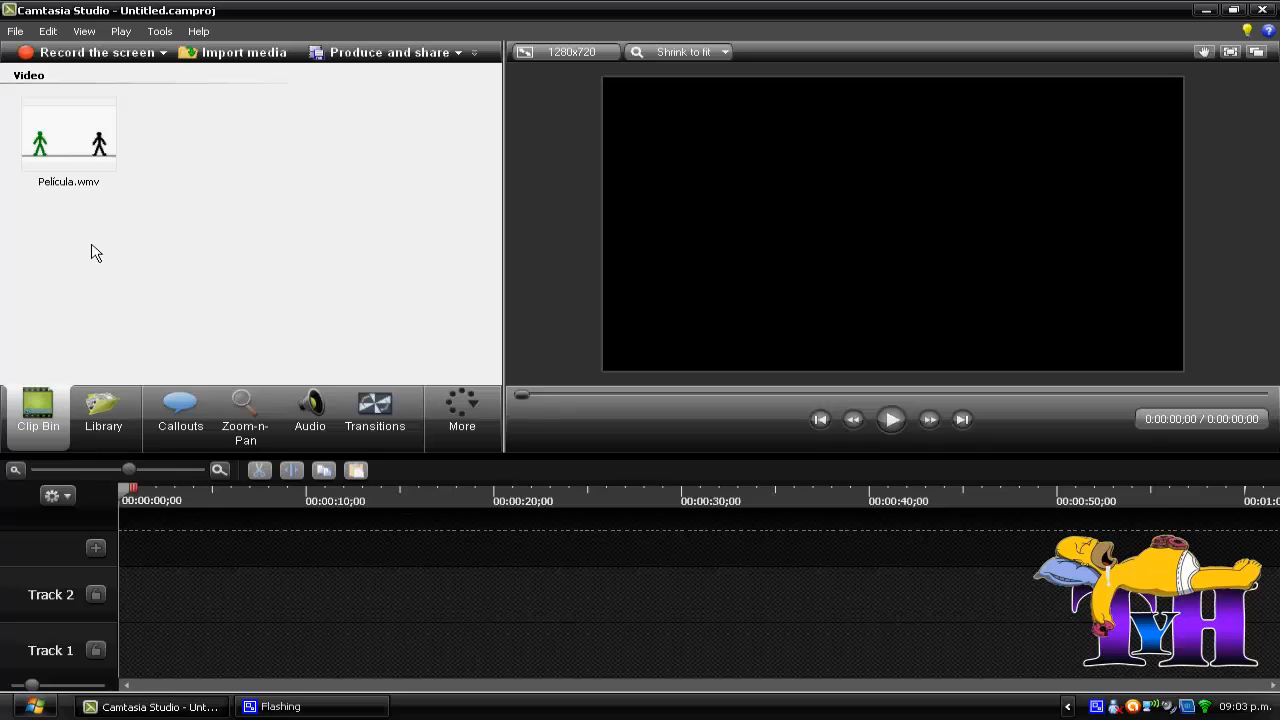
drag(66, 128, 155, 663)
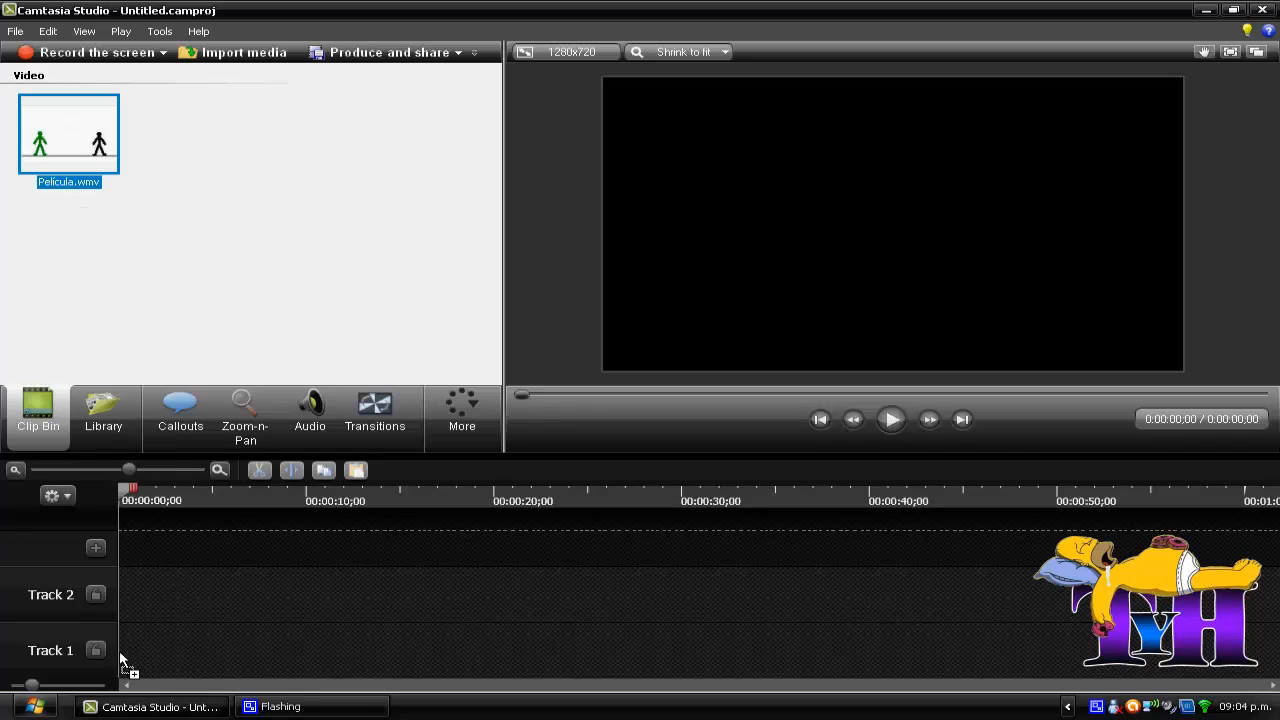
drag(120, 662, 122, 660)
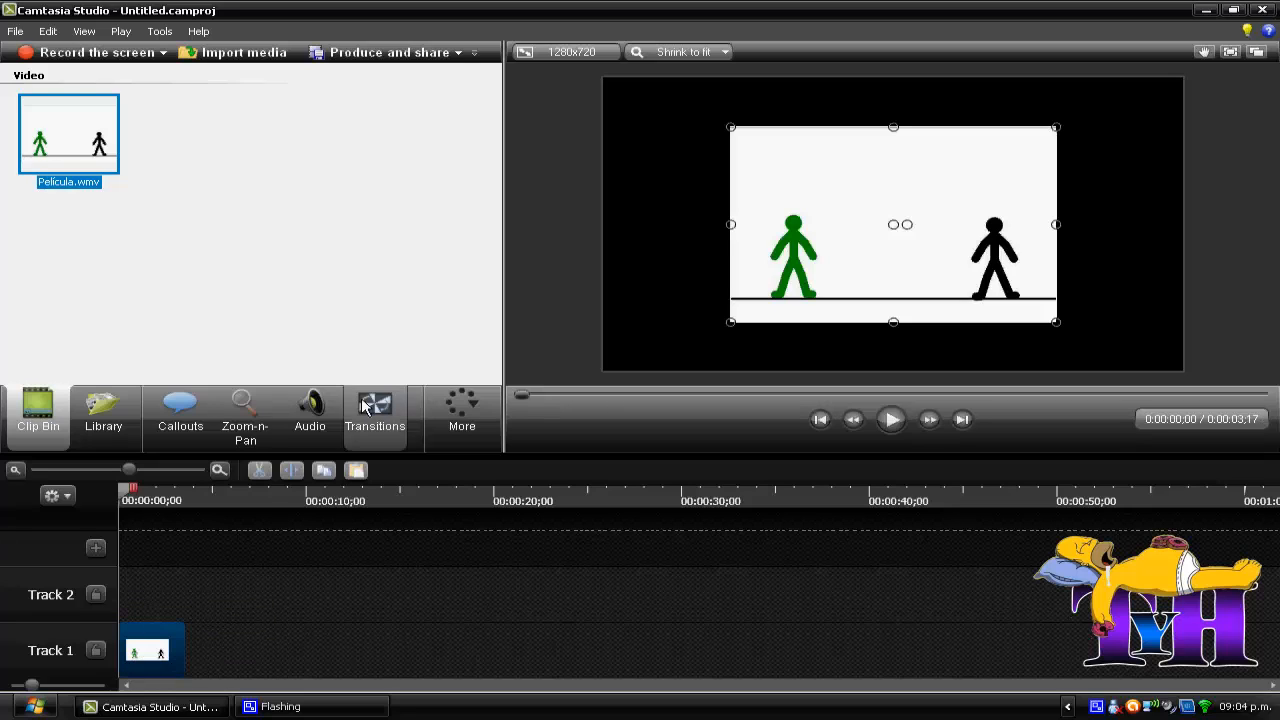
Step: Tighten the Zoom-n-Pan area to all four edges of the Película picture so it fills the 1280x720 canvas
click(245, 428)
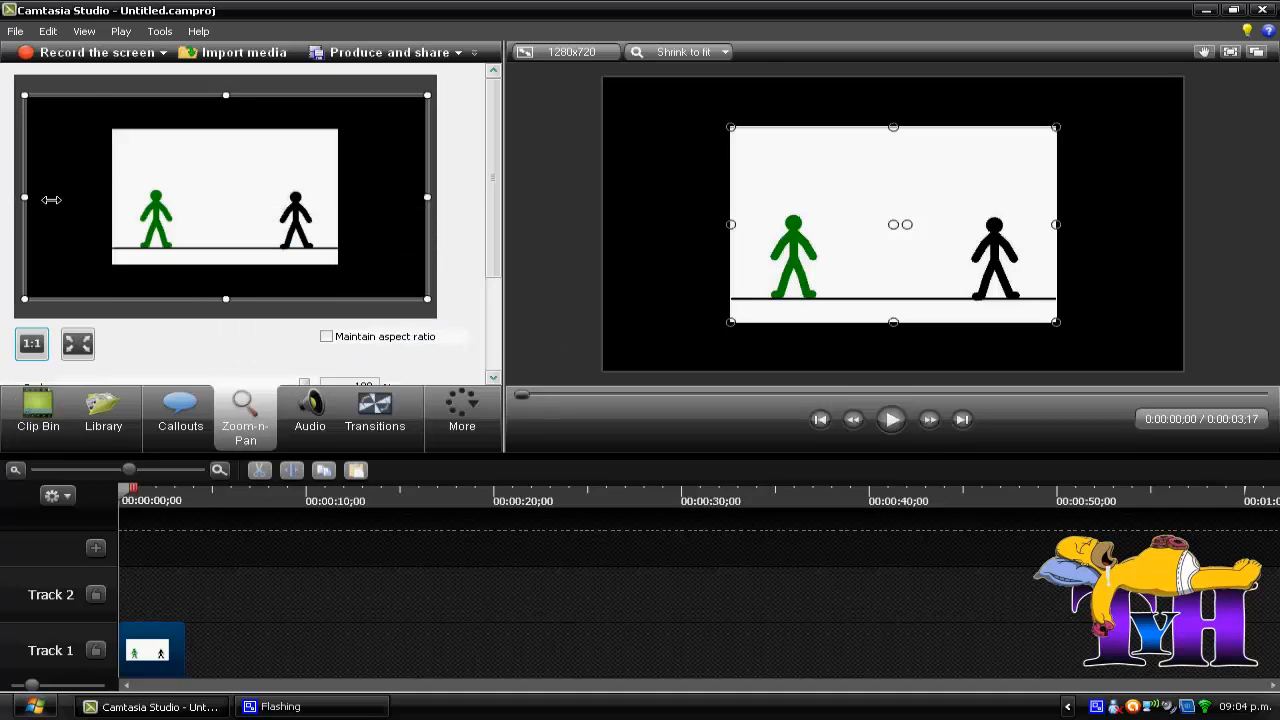
drag(50, 200, 110, 197)
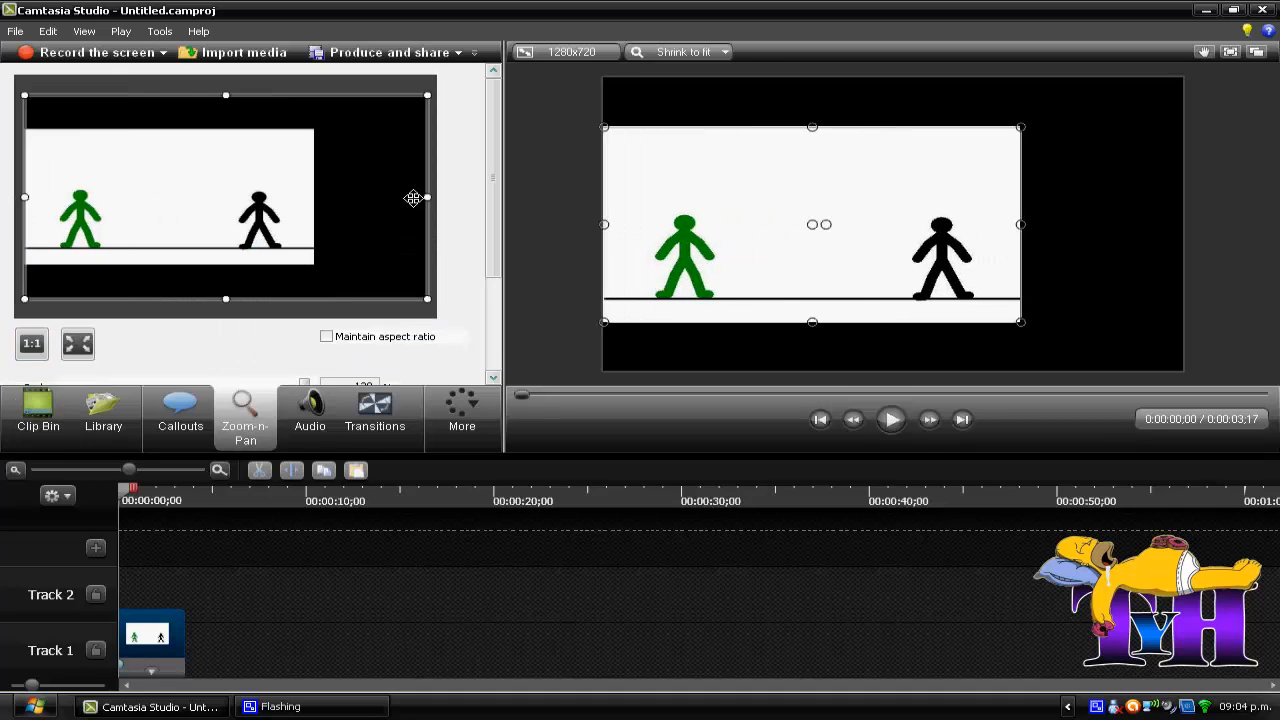
drag(427, 197, 320, 203)
drag(225, 97, 226, 126)
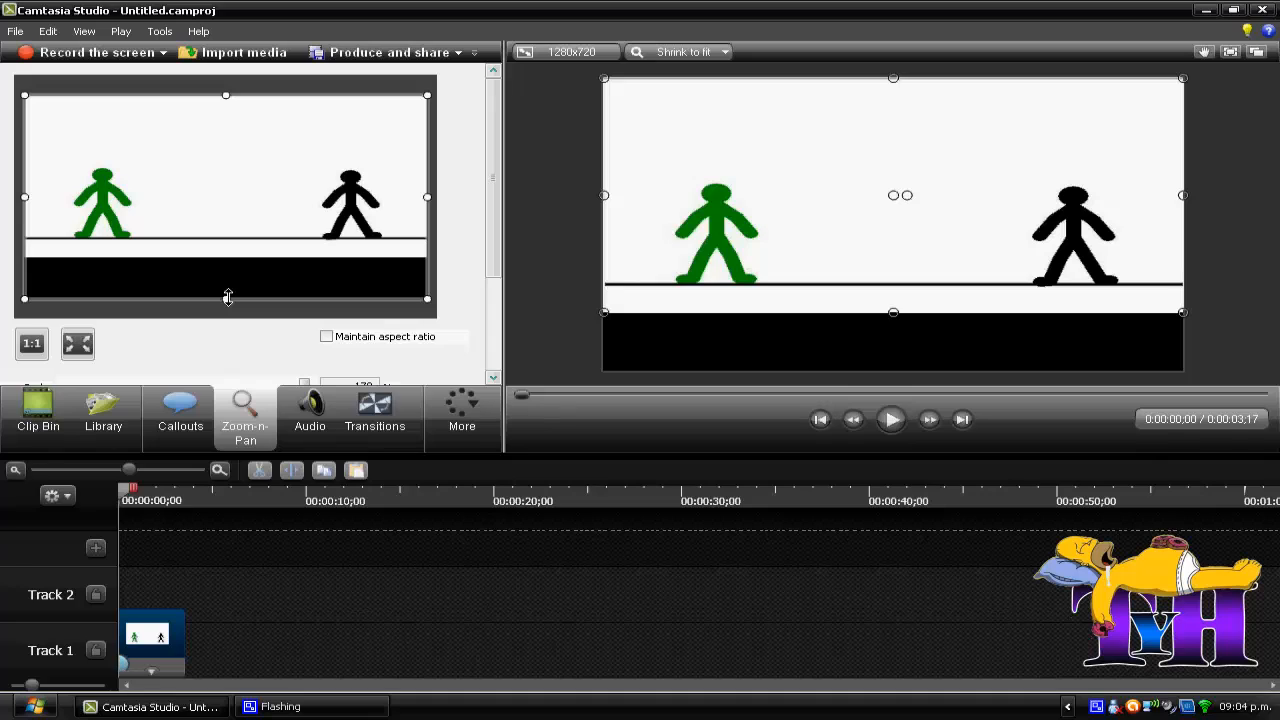
drag(223, 298, 217, 255)
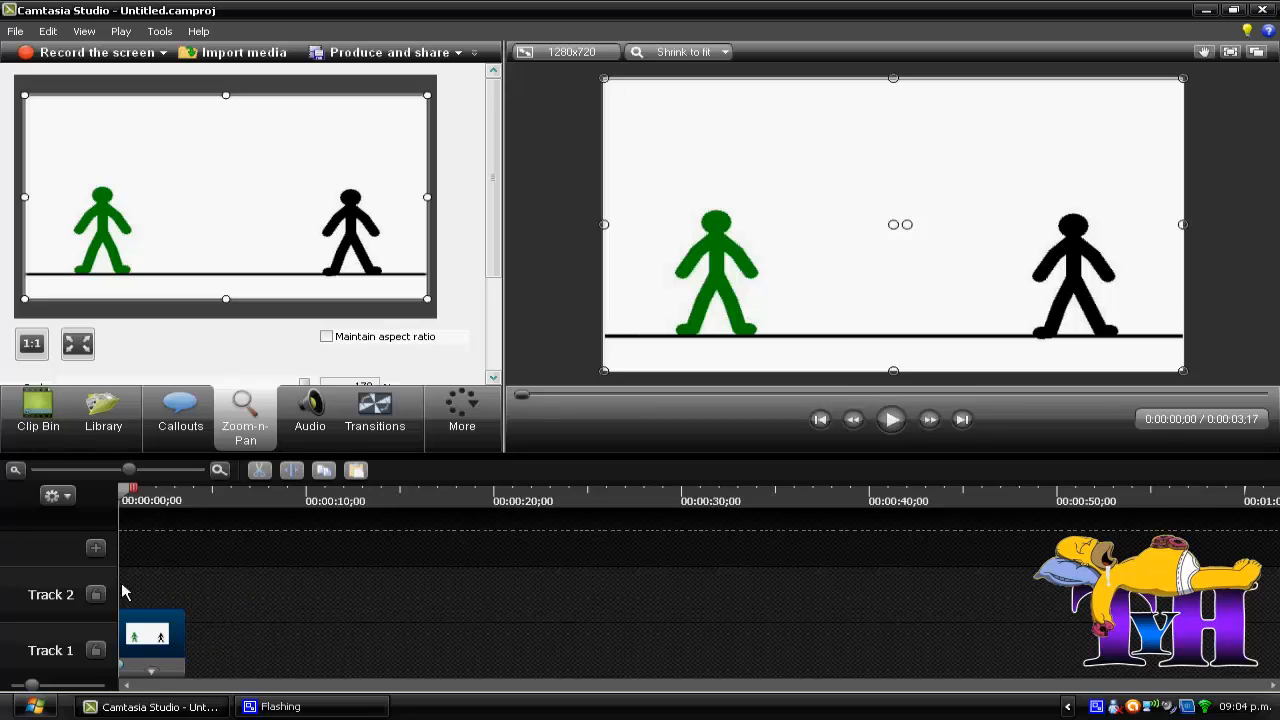
right_click(74, 590)
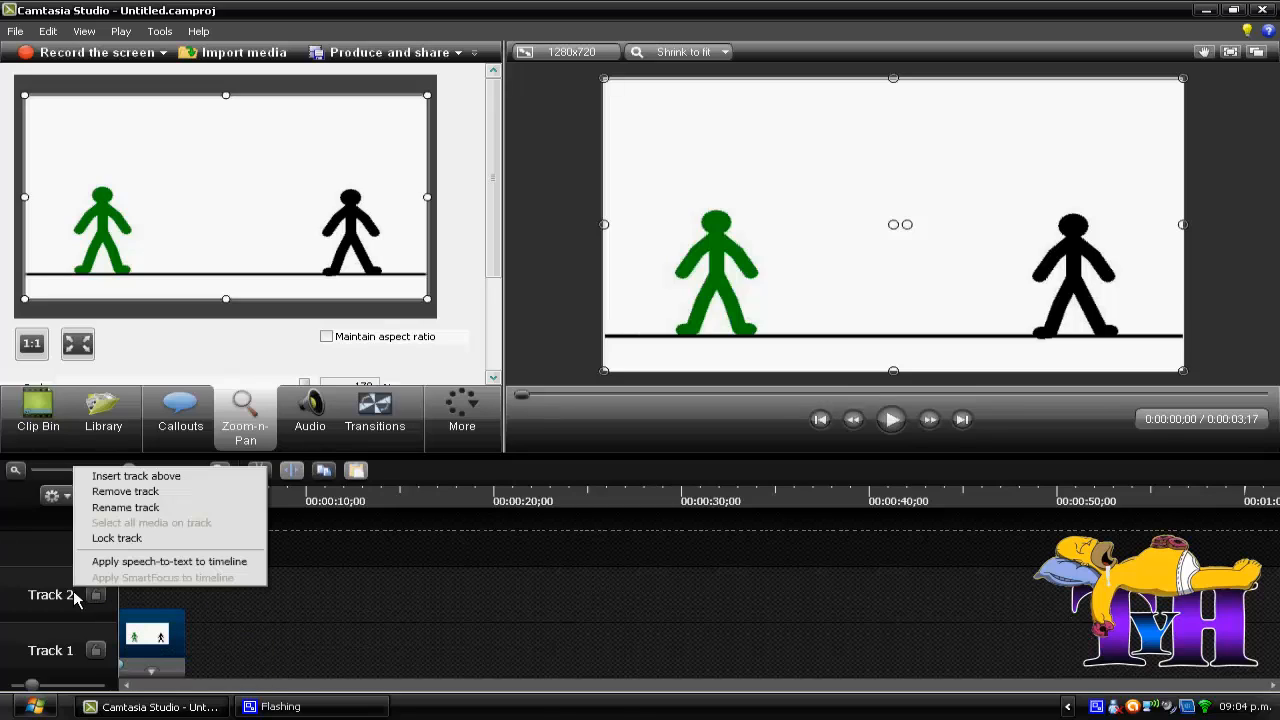
click(42, 591)
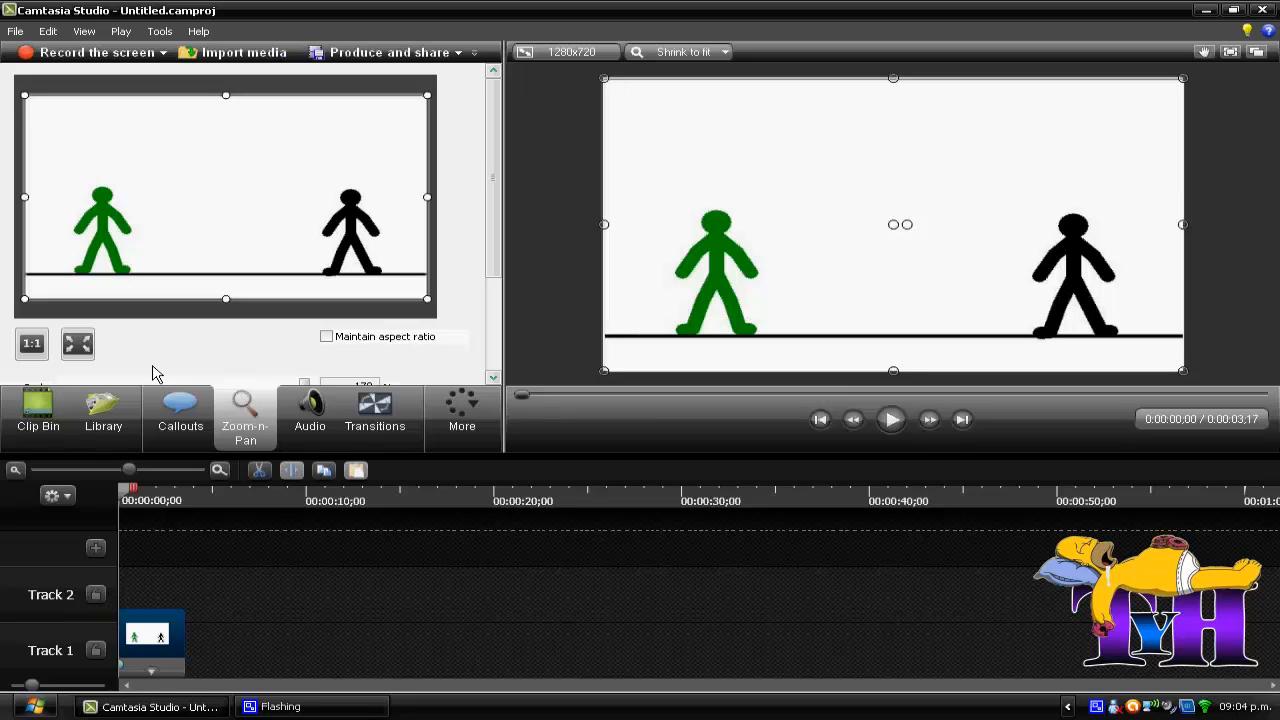
Step: Import all the sound files from the sound folder of PivotX Animator 4.1 into the clip bin
click(30, 421)
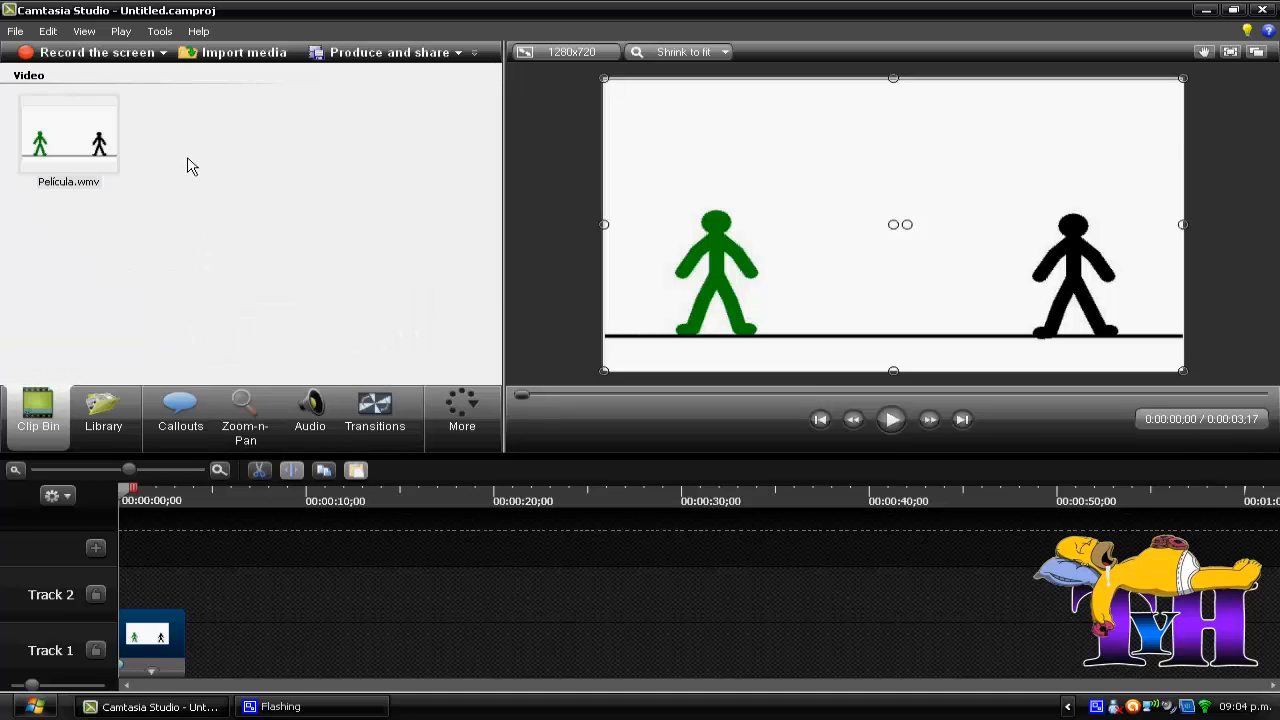
click(244, 55)
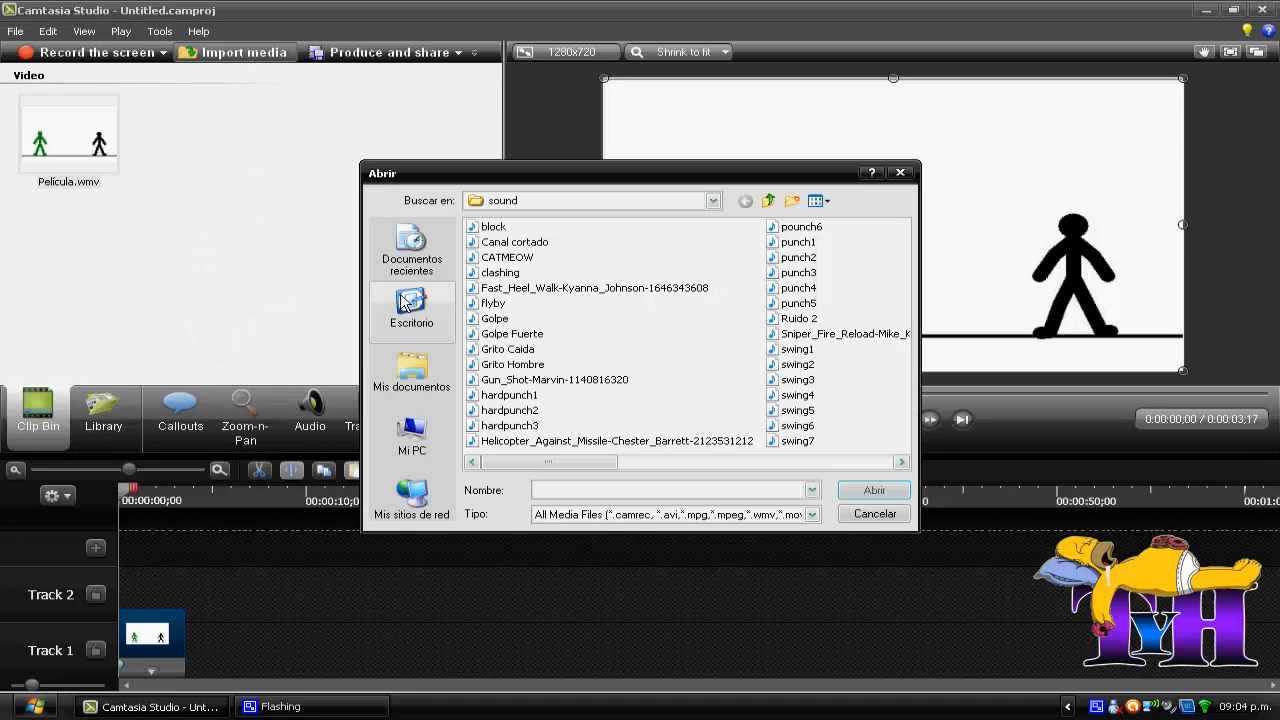
double_click(770, 203)
double_click(556, 230)
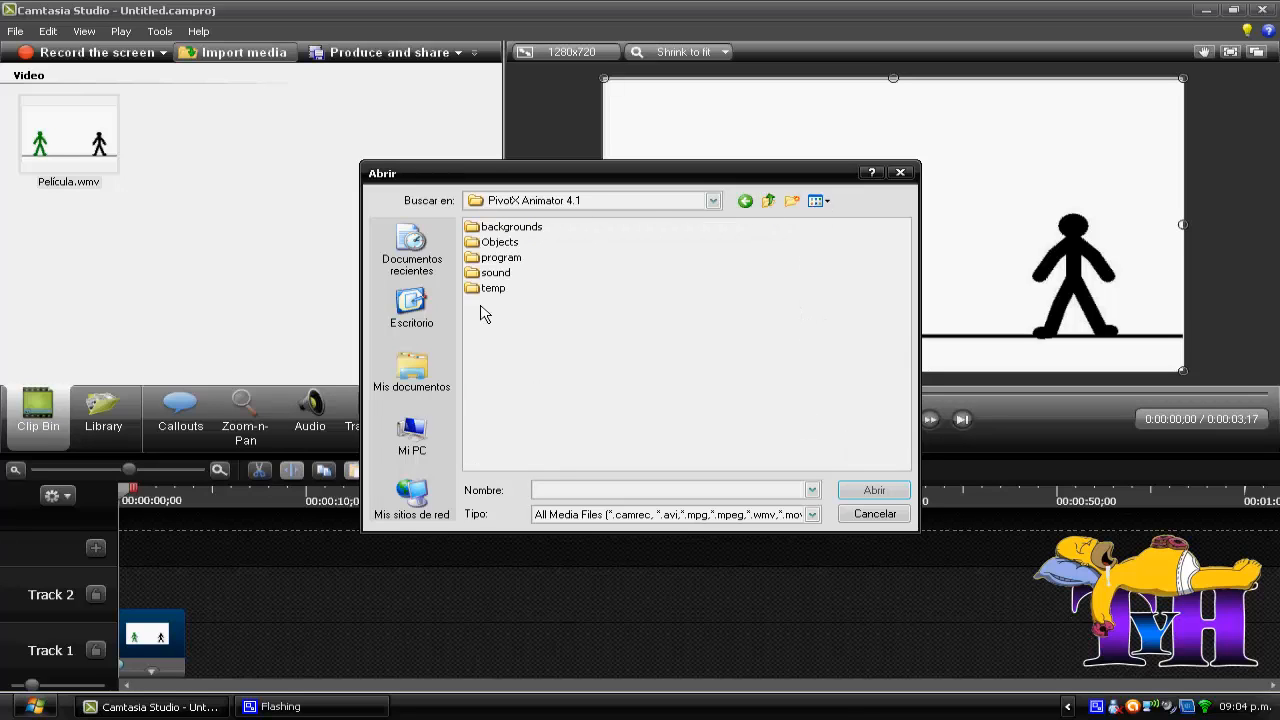
double_click(495, 273)
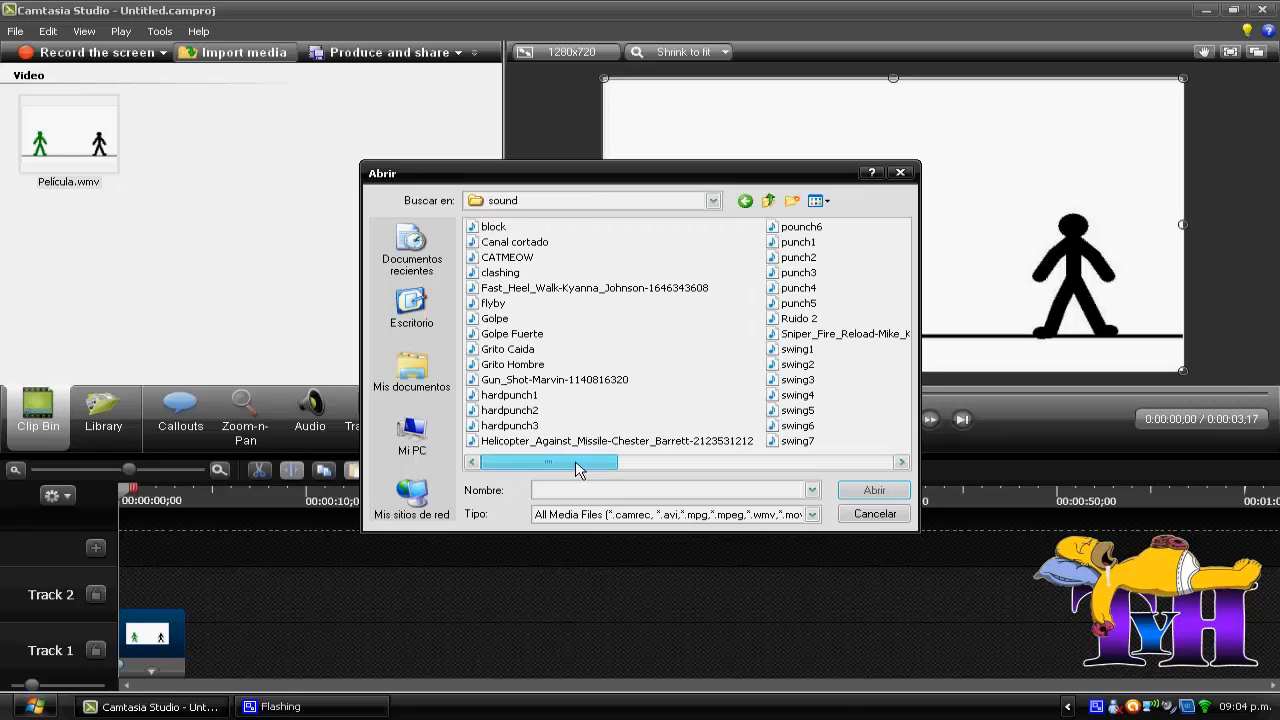
drag(548, 462, 670, 461)
click(874, 490)
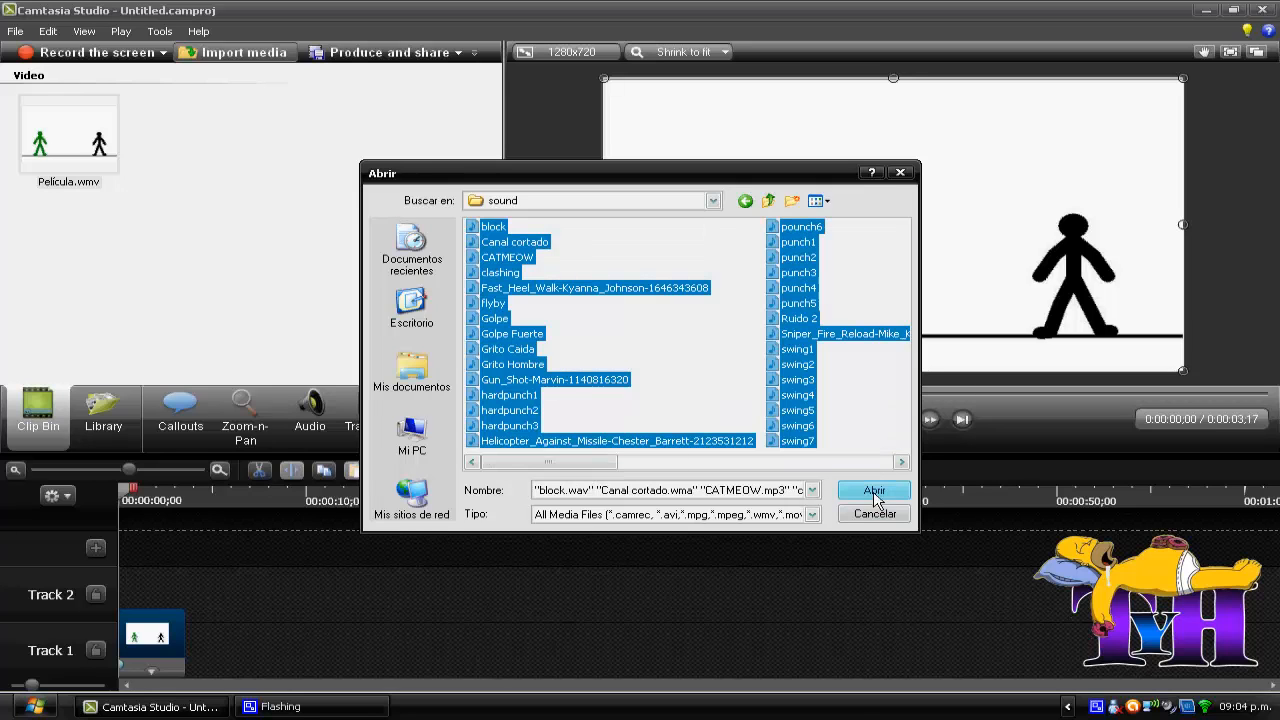
Step: Place Golpe Fuerte.WAV on Track 2 at 0:00:00;18, the frame where the green figure punches the black one
mouse_move(493, 177)
mouse_down()
mouse_move(510, 335)
mouse_move(500, 106)
mouse_move(495, 230)
mouse_move(495, 120)
mouse_move(483, 173)
mouse_up()
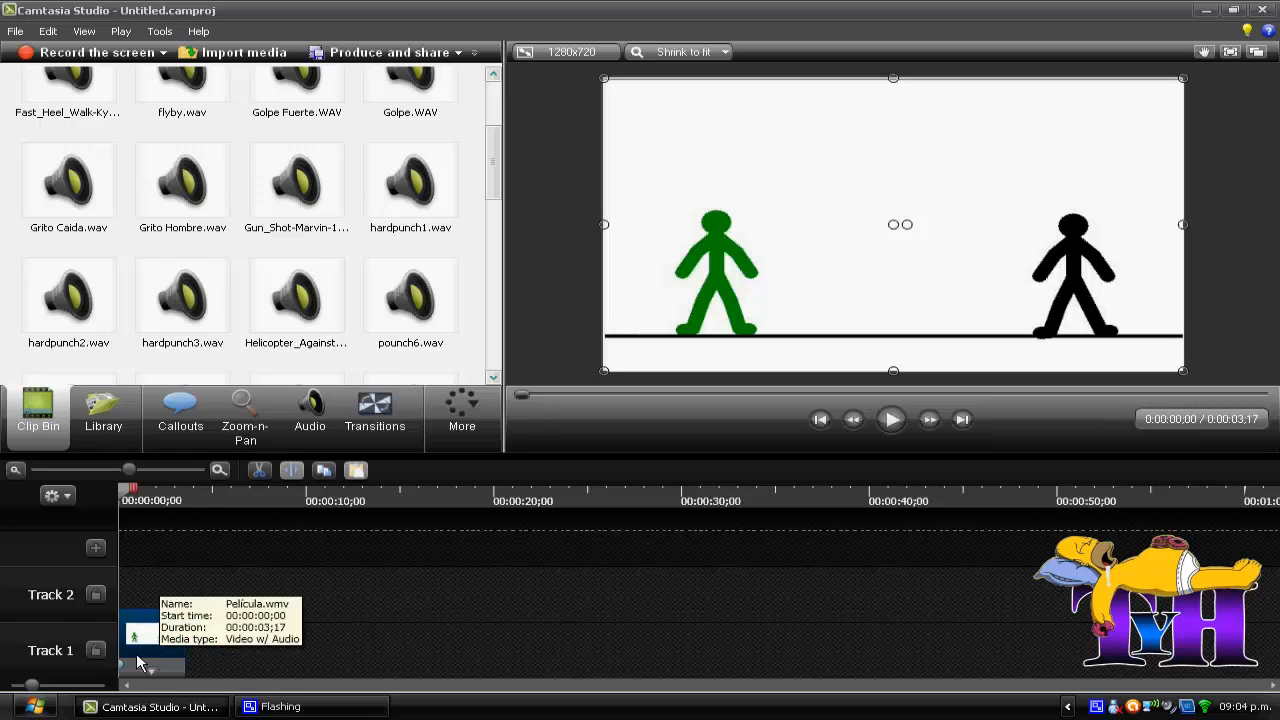
click(140, 642)
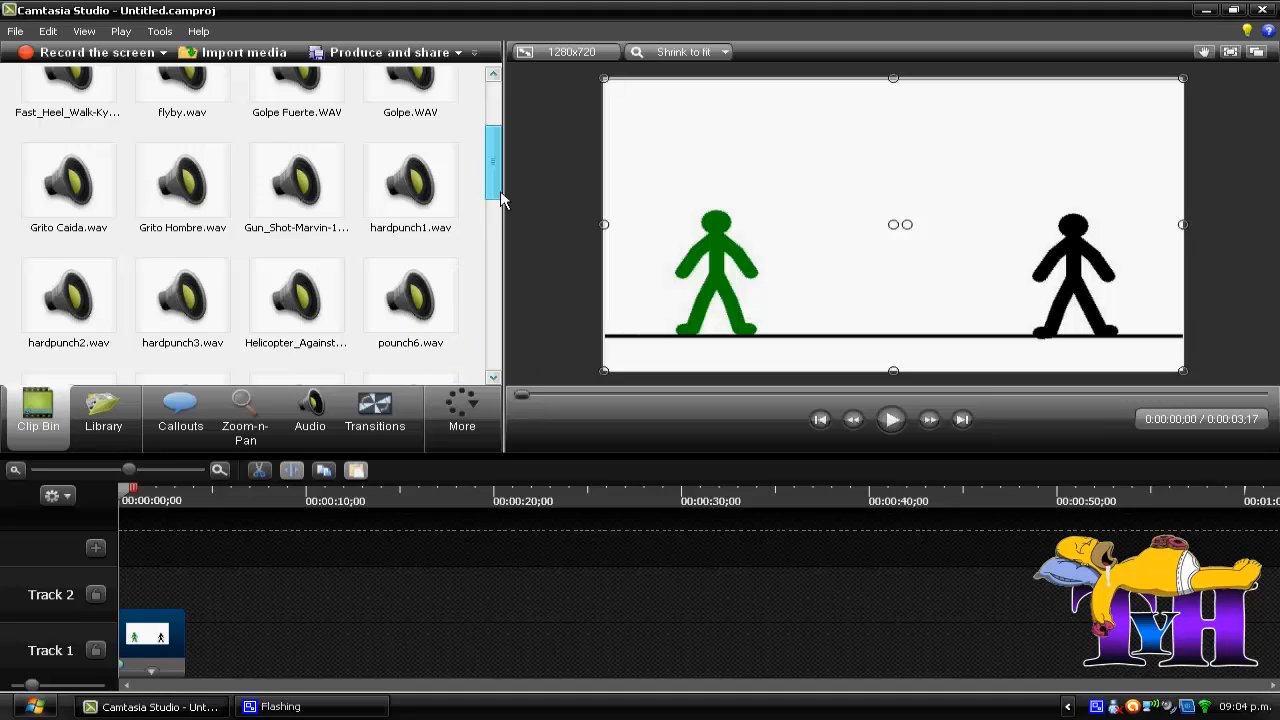
scroll(491, 186, up, 1)
click(309, 163)
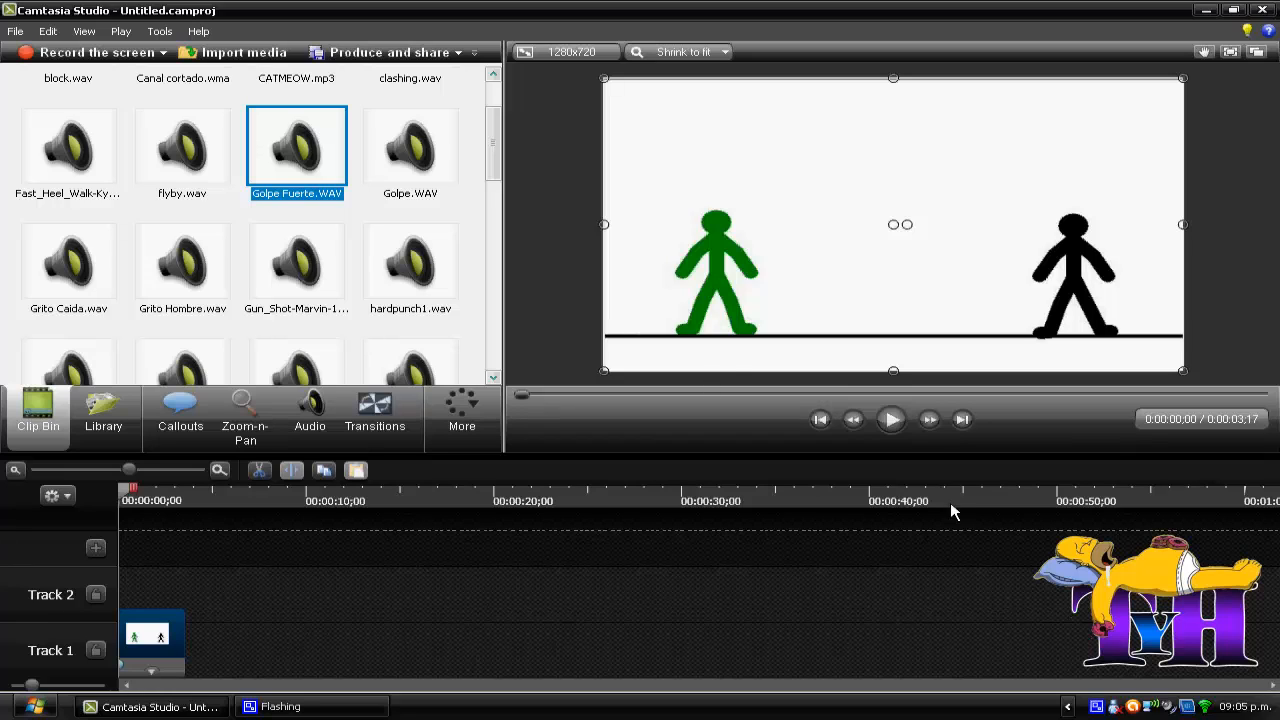
click(928, 420)
click(928, 422)
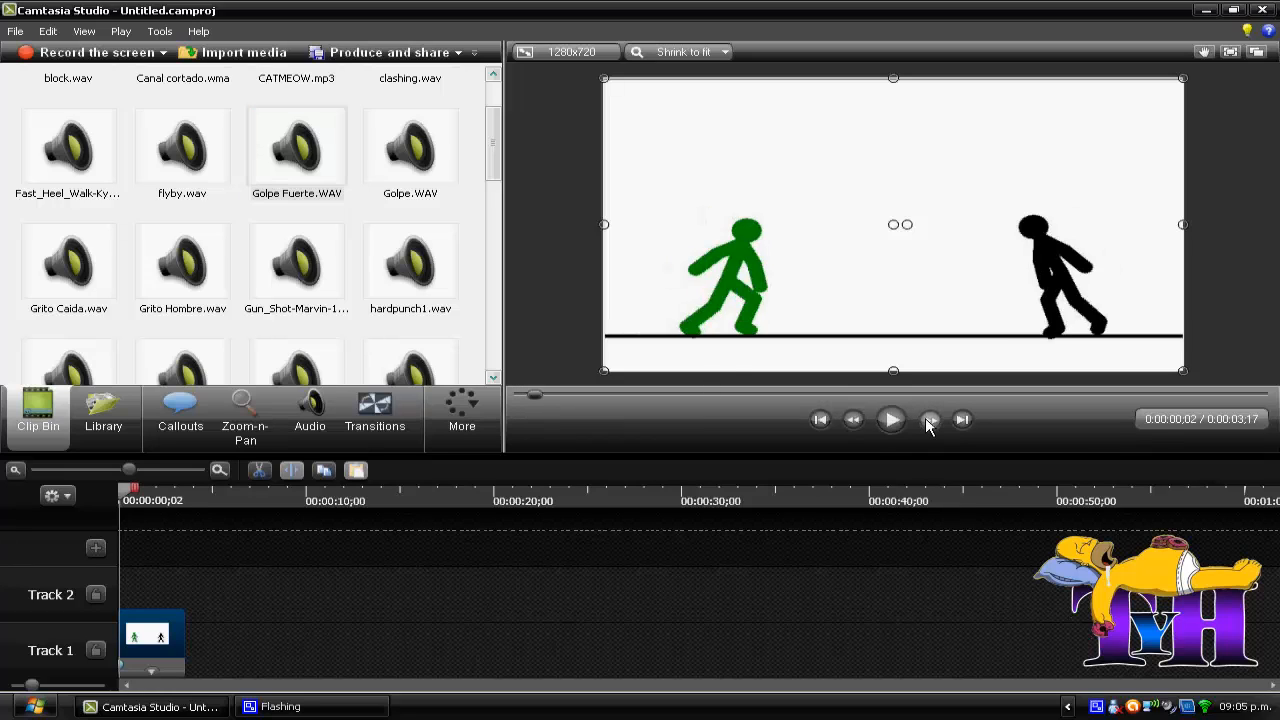
click(928, 422)
click(928, 422)
click(928, 422)
click(928, 422)
click(928, 422)
click(928, 422)
click(928, 422)
click(928, 422)
click(928, 422)
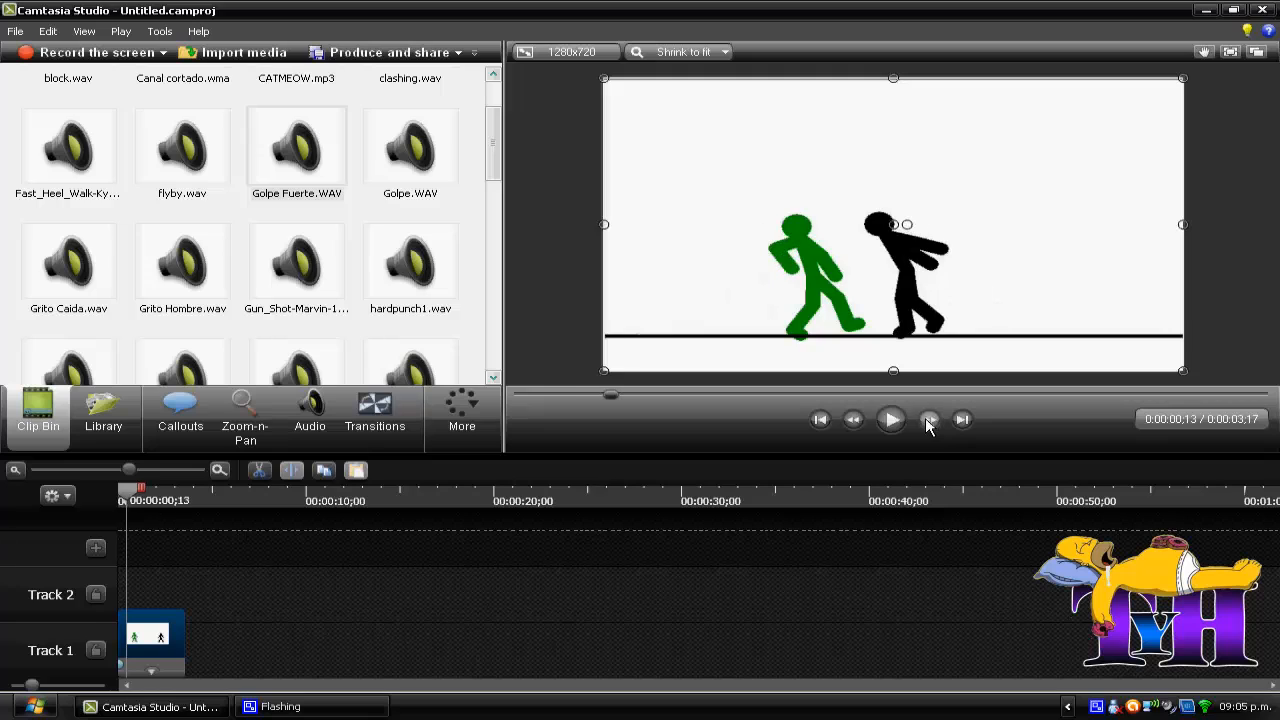
click(928, 422)
click(928, 422)
click(928, 422)
click(928, 422)
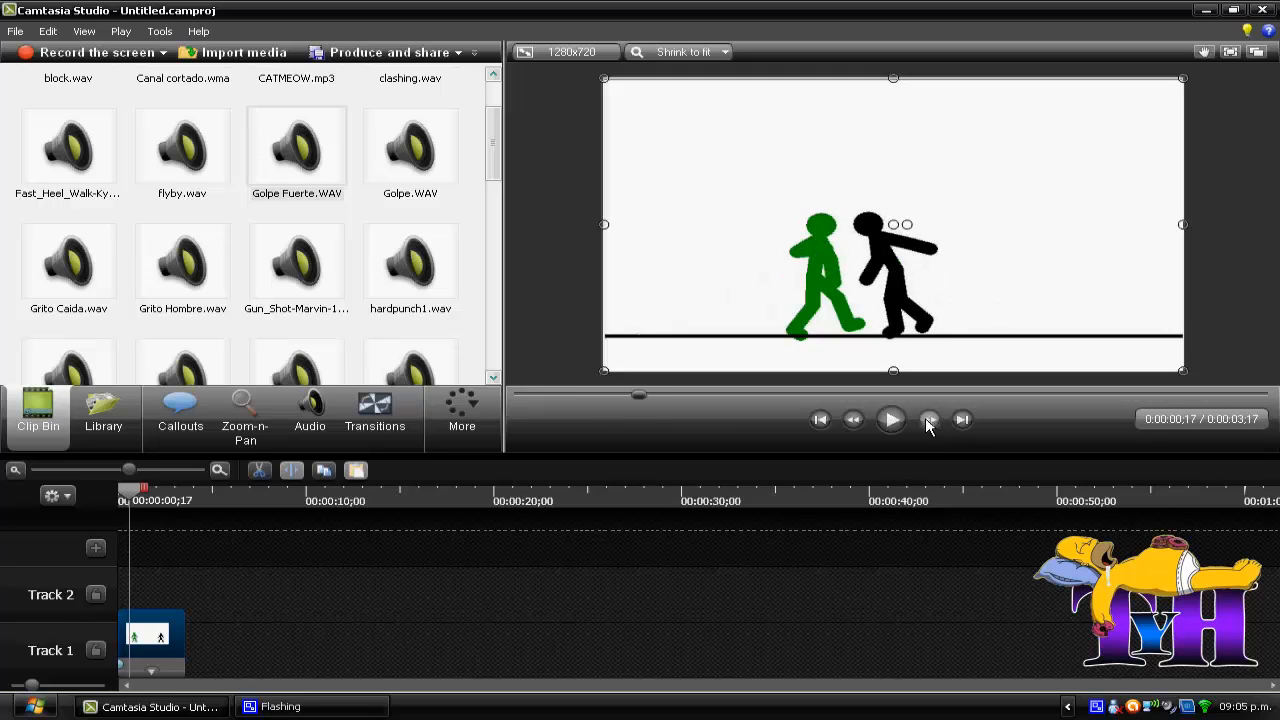
click(928, 422)
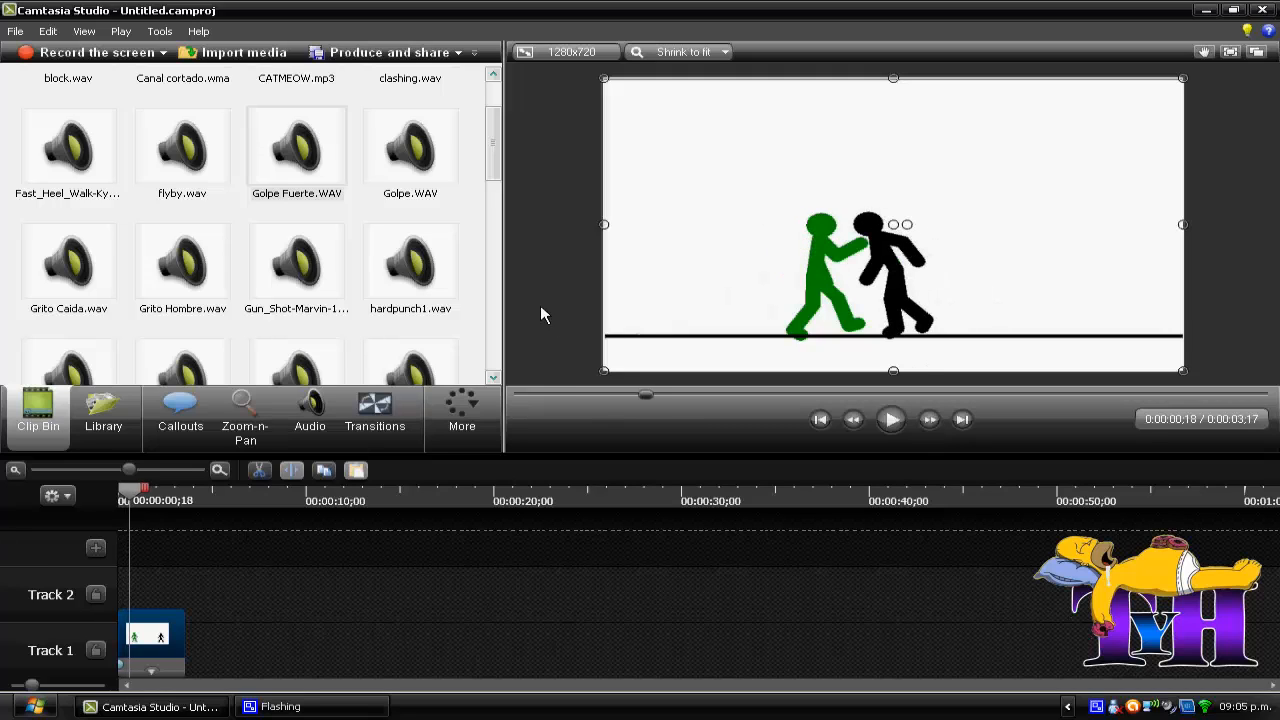
drag(300, 142, 132, 596)
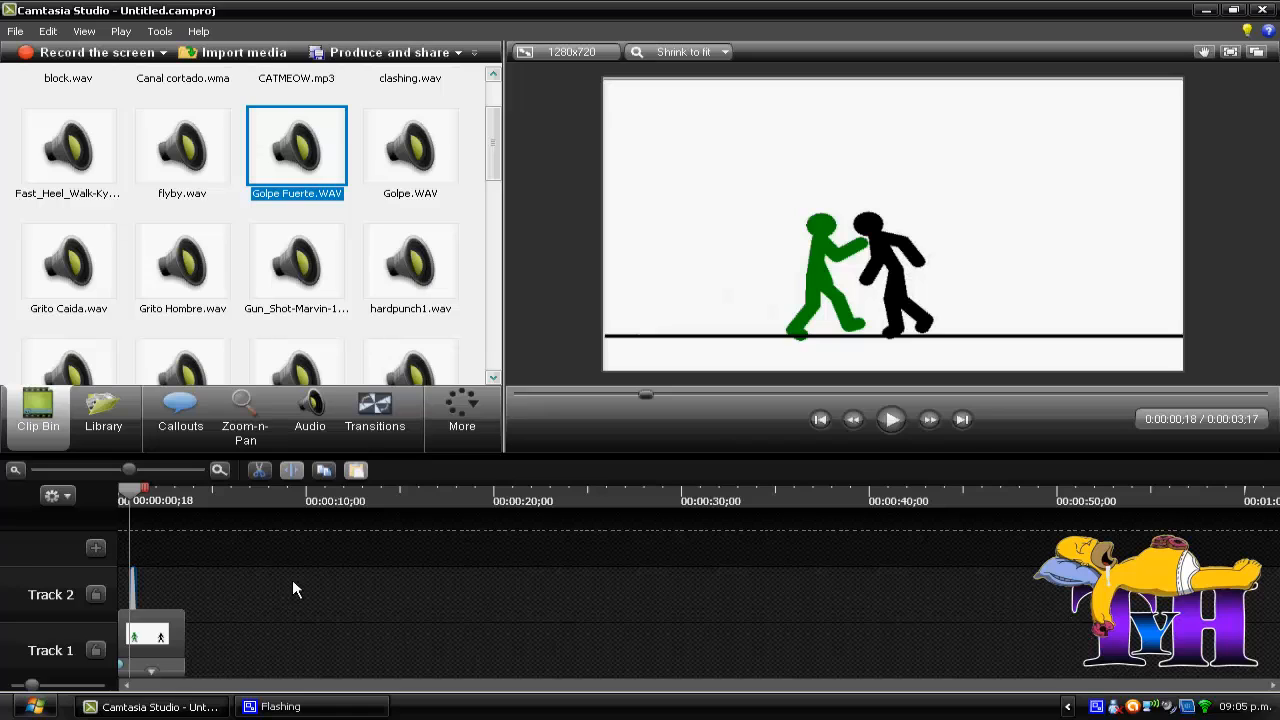
Step: Place swing3.wav on Track 2 at 0:00:01;15, the frame where the green figure crouches before jumping
click(924, 420)
click(924, 420)
click(924, 420)
click(924, 420)
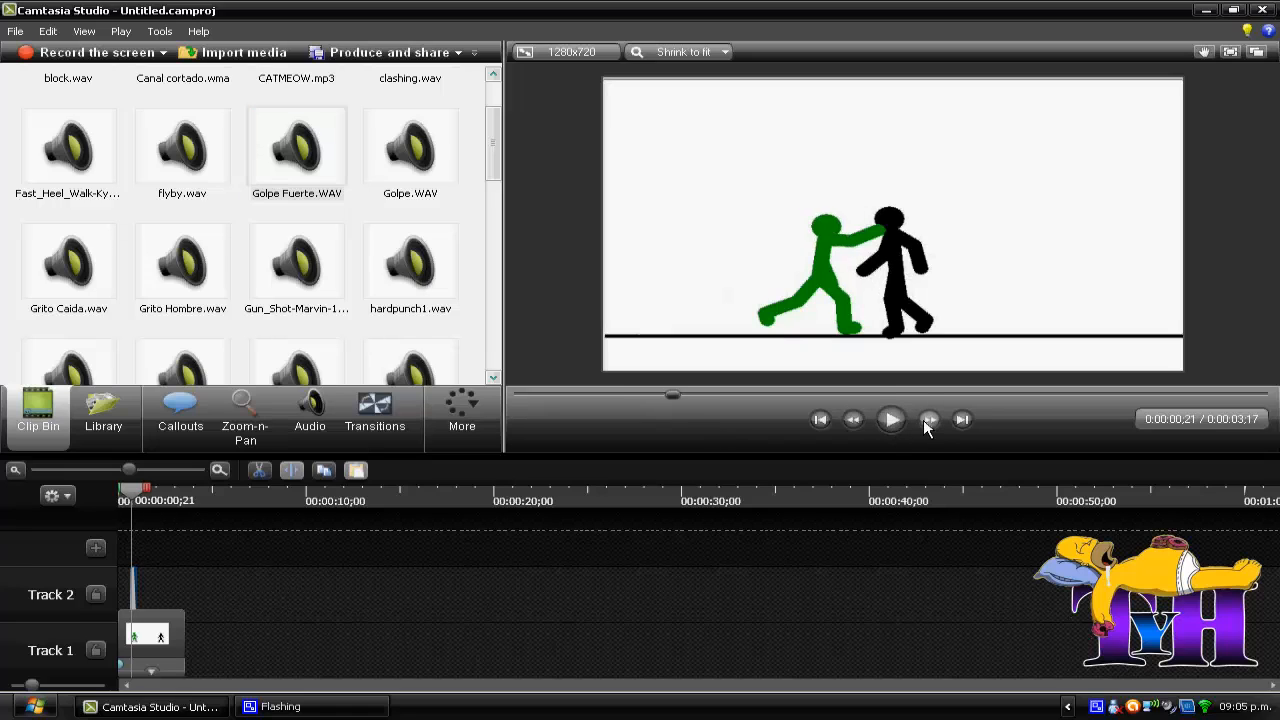
click(924, 420)
click(924, 420)
click(924, 420)
click(924, 420)
click(924, 420)
click(924, 420)
click(924, 420)
click(924, 420)
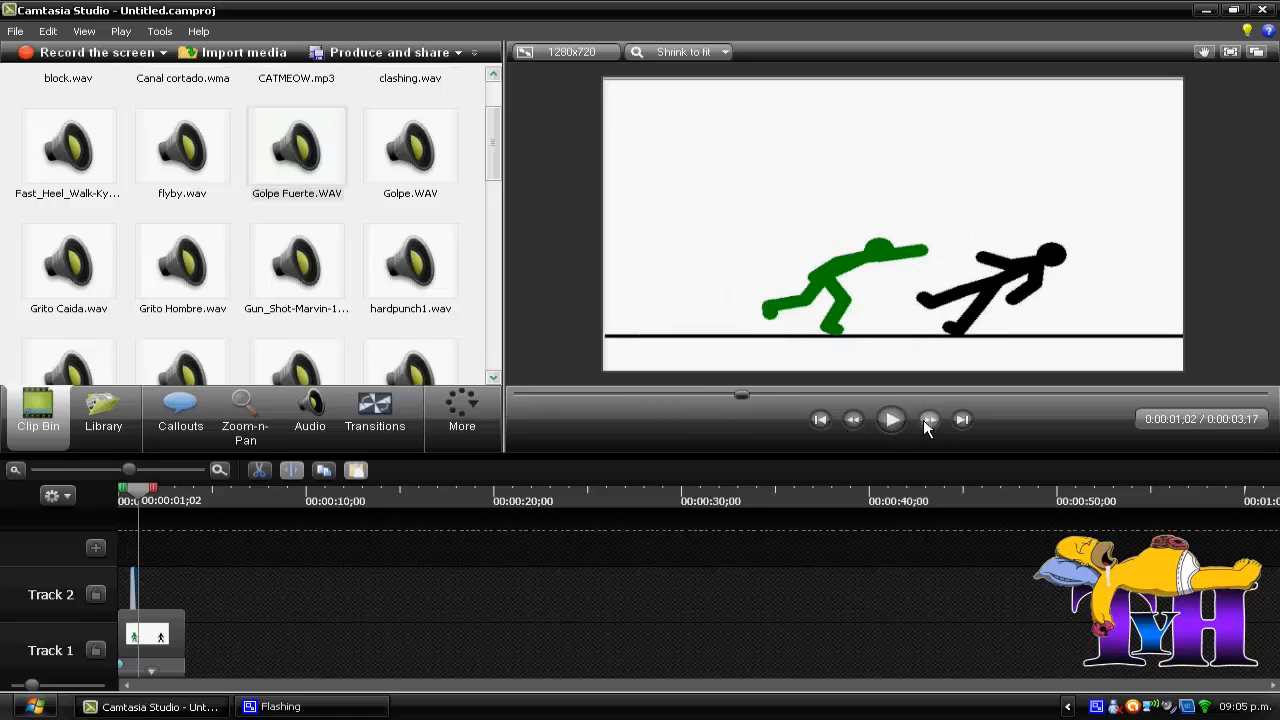
click(924, 420)
click(924, 420)
click(924, 420)
click(924, 420)
click(924, 420)
click(924, 420)
click(924, 420)
click(924, 420)
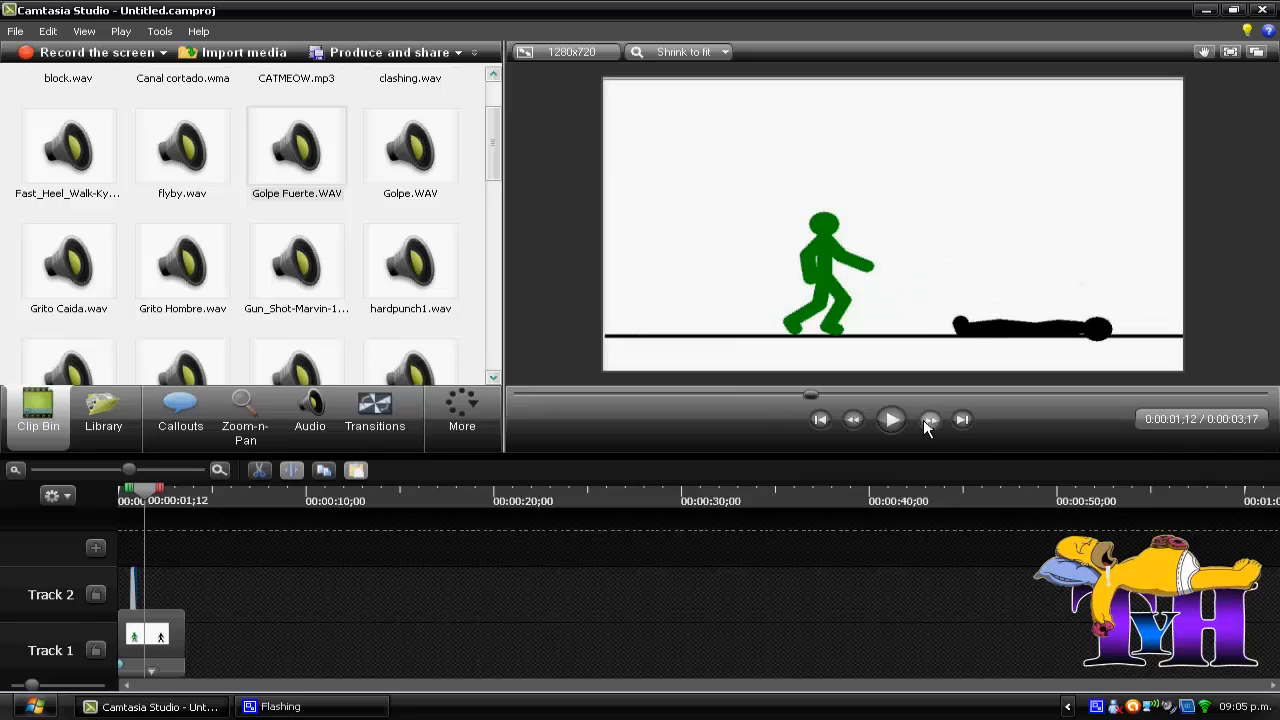
click(924, 420)
click(924, 420)
click(924, 420)
click(924, 420)
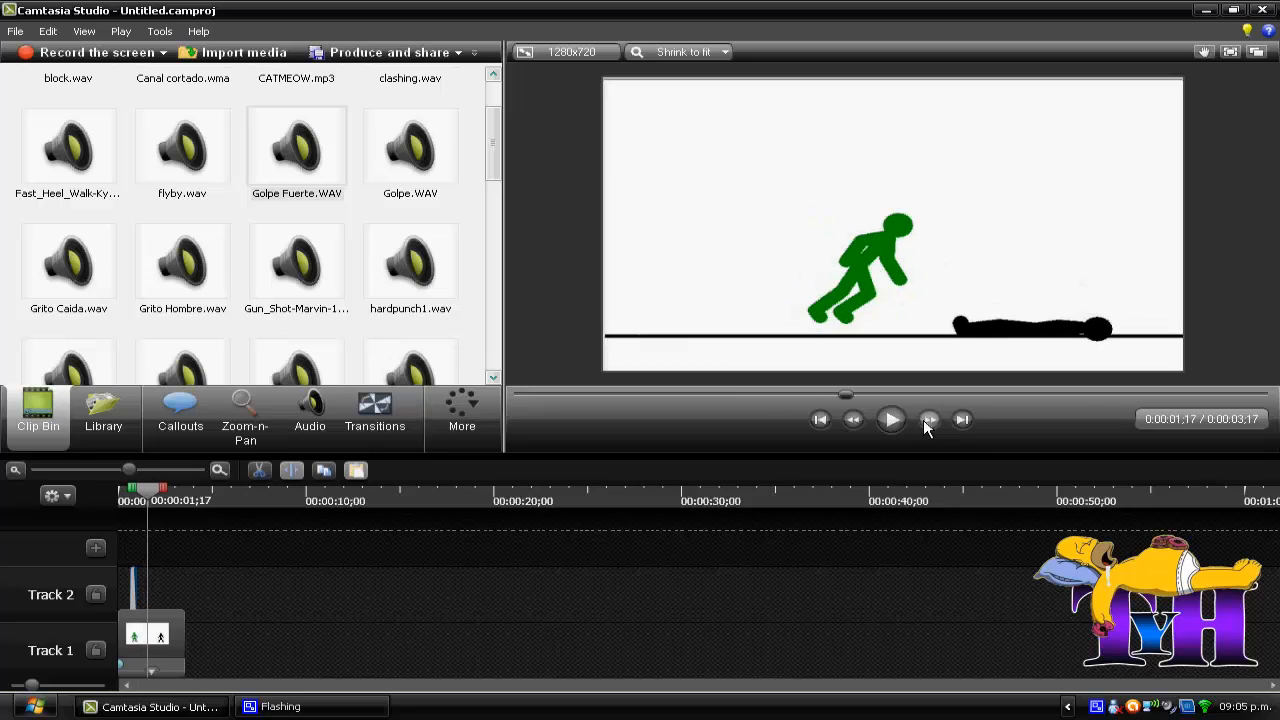
click(855, 420)
click(855, 420)
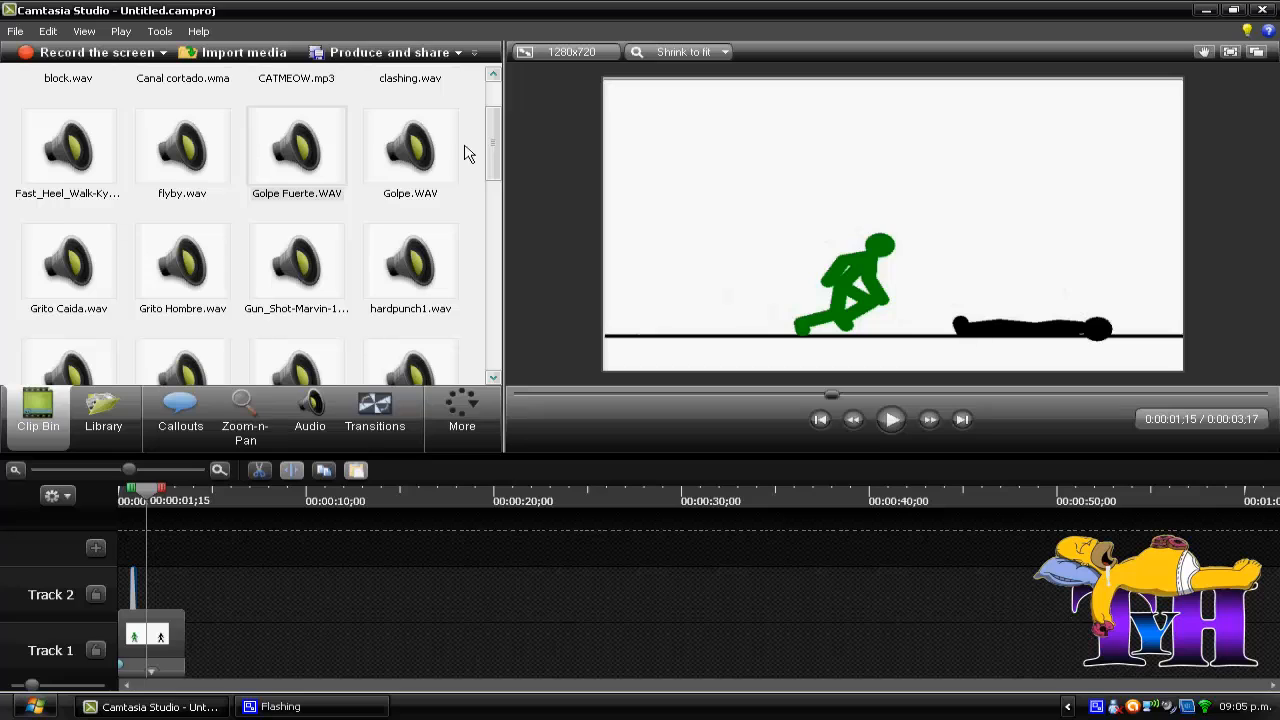
drag(488, 138, 472, 268)
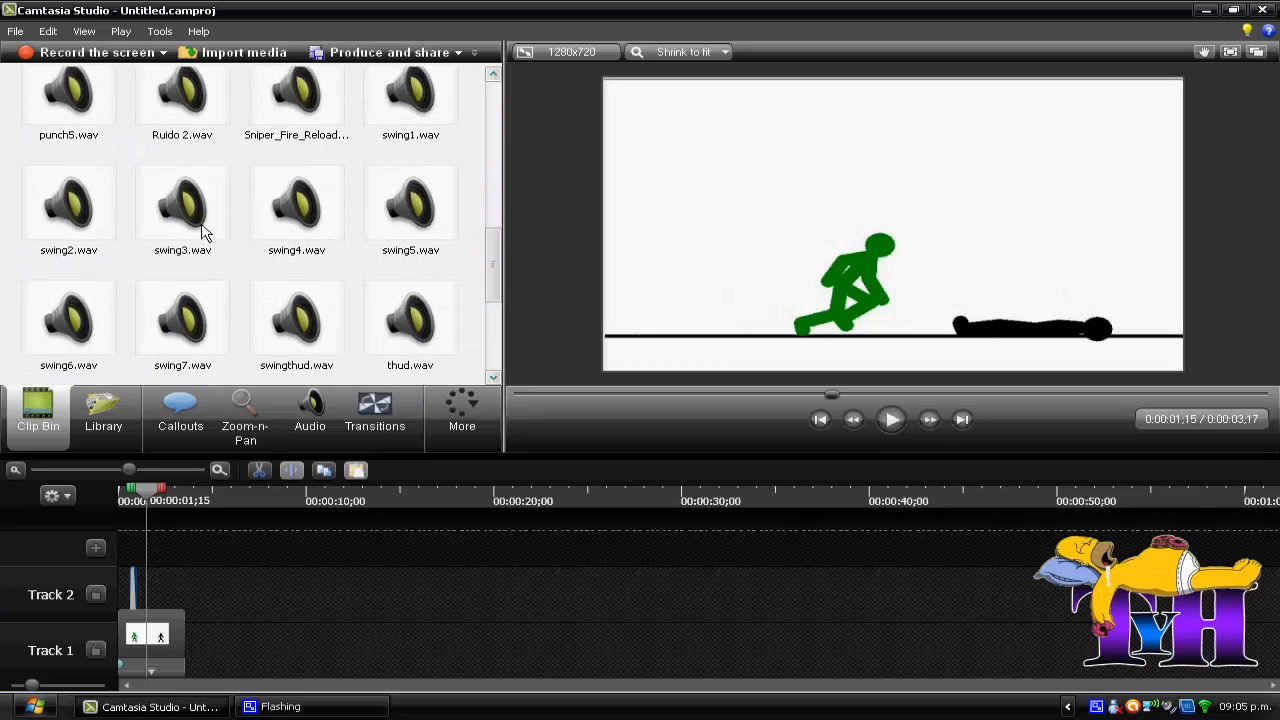
drag(203, 232, 148, 598)
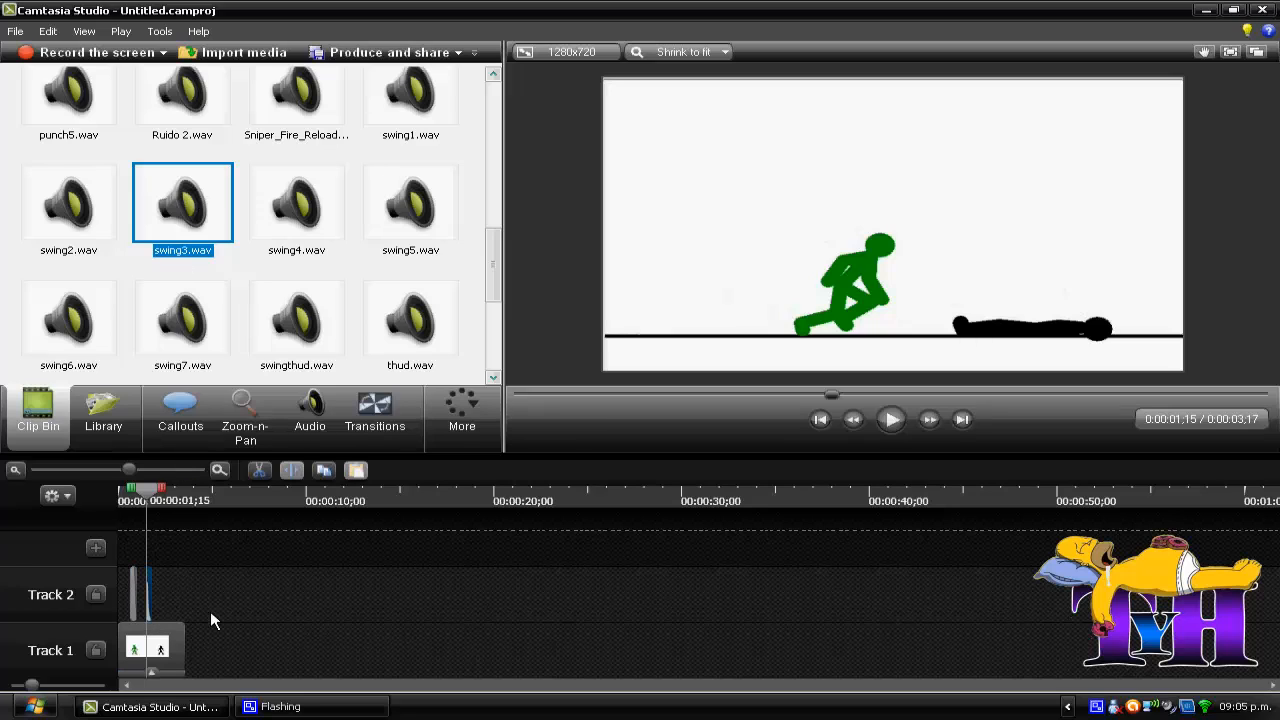
Step: Place Golpe Fuerte.WAV on Track 2 at 0:00:02;01, the frame where the green figure lands on the black one
click(933, 421)
click(933, 421)
click(933, 421)
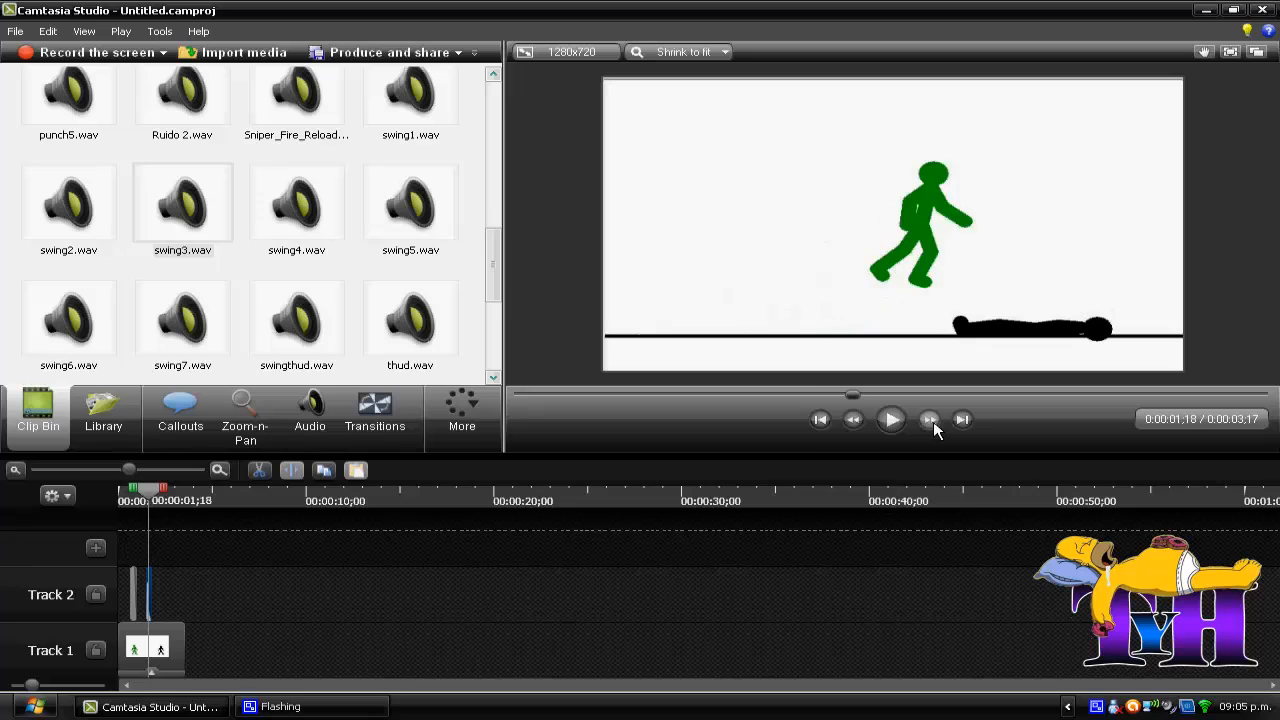
click(933, 421)
click(933, 421)
click(933, 421)
click(933, 421)
click(933, 421)
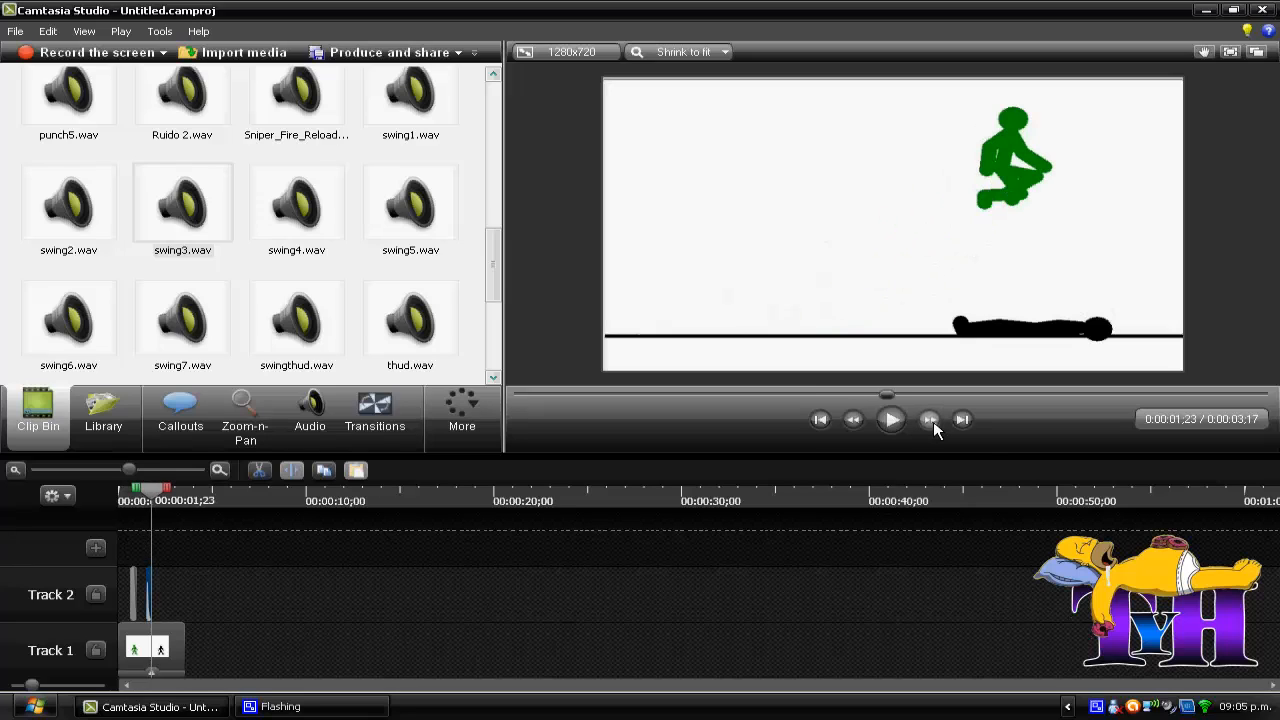
click(933, 421)
click(933, 421)
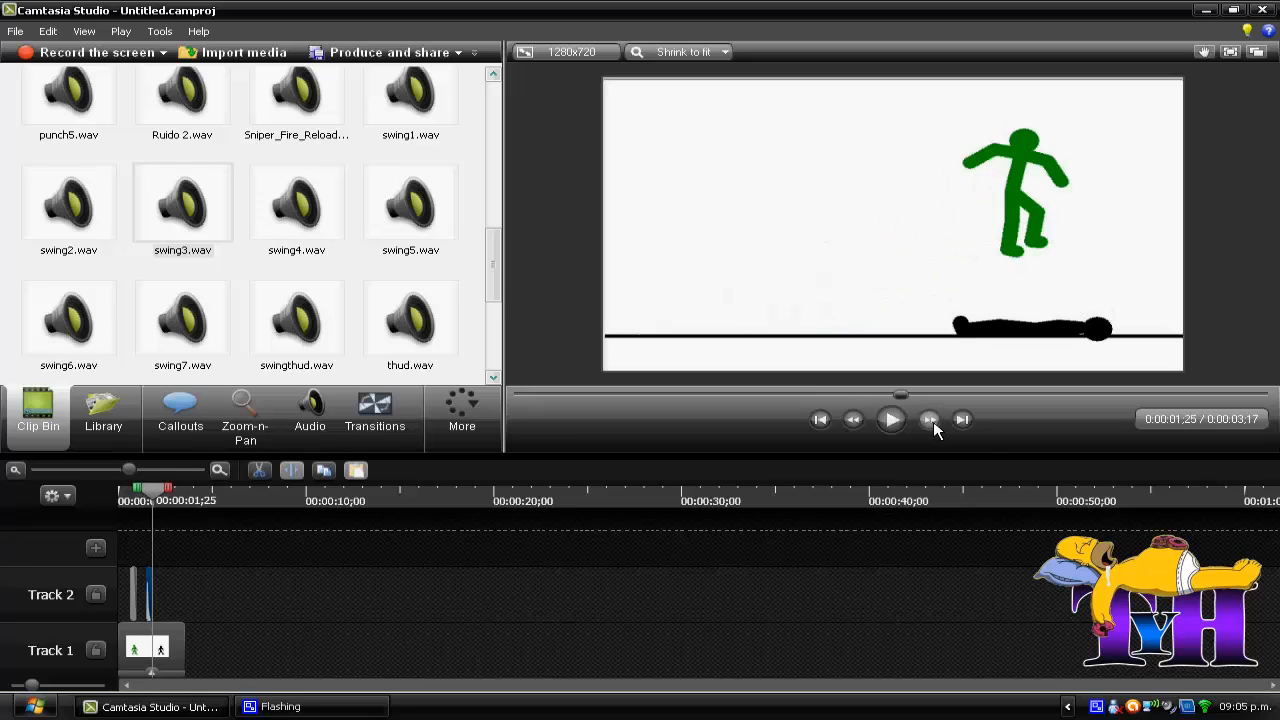
click(933, 421)
click(933, 421)
click(933, 421)
click(933, 421)
click(933, 421)
click(933, 421)
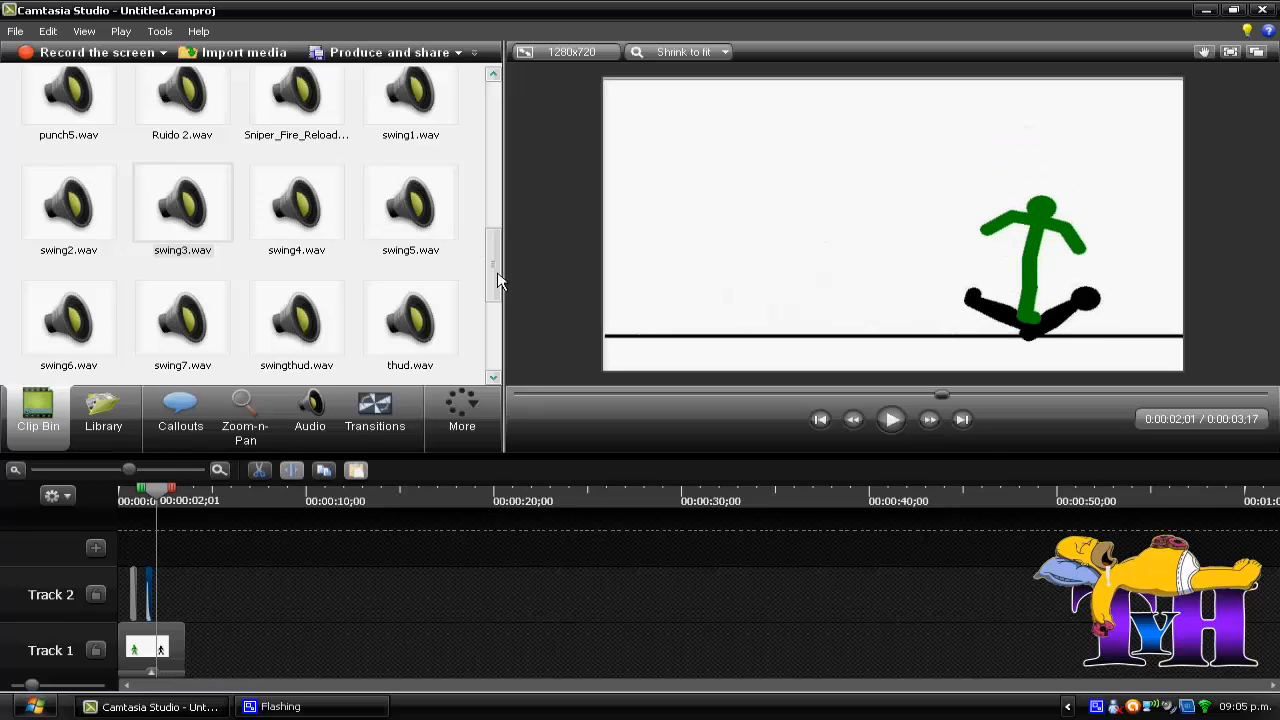
drag(500, 280, 160, 592)
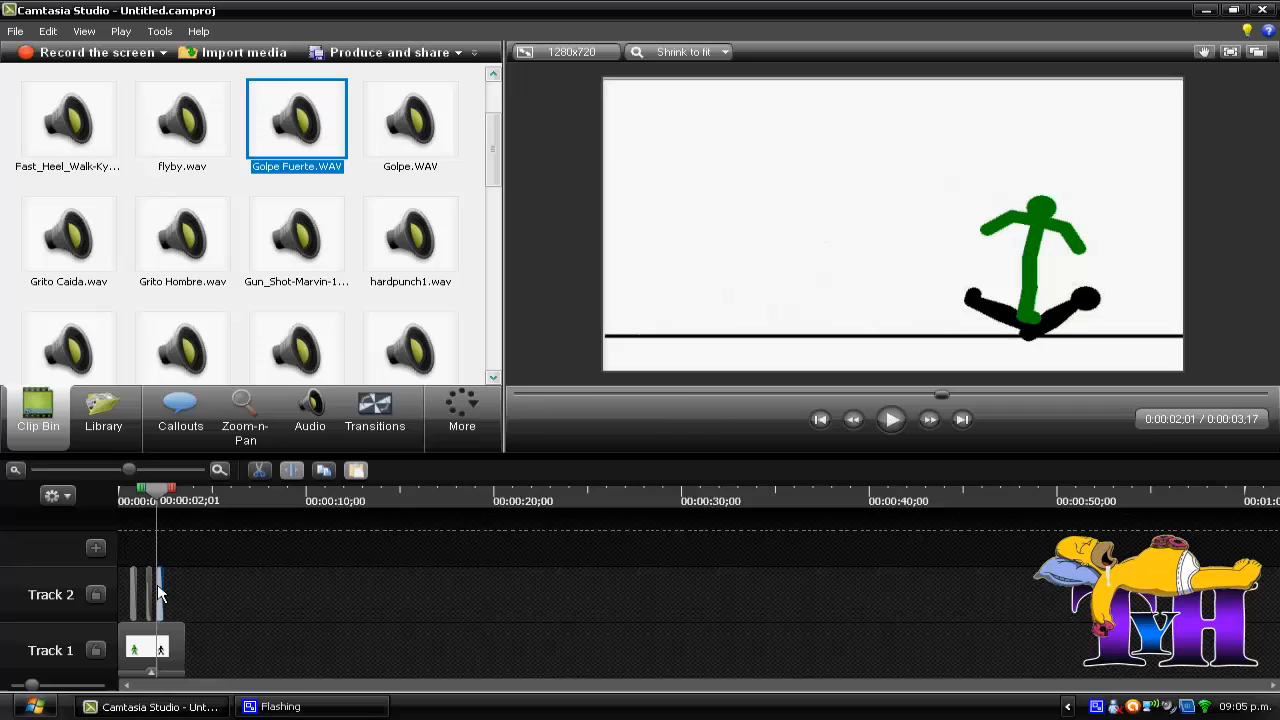
Step: Place swing3.wav on Track 2 at 0:00:02;13, the frame where the green figure leans back off the black one
click(931, 422)
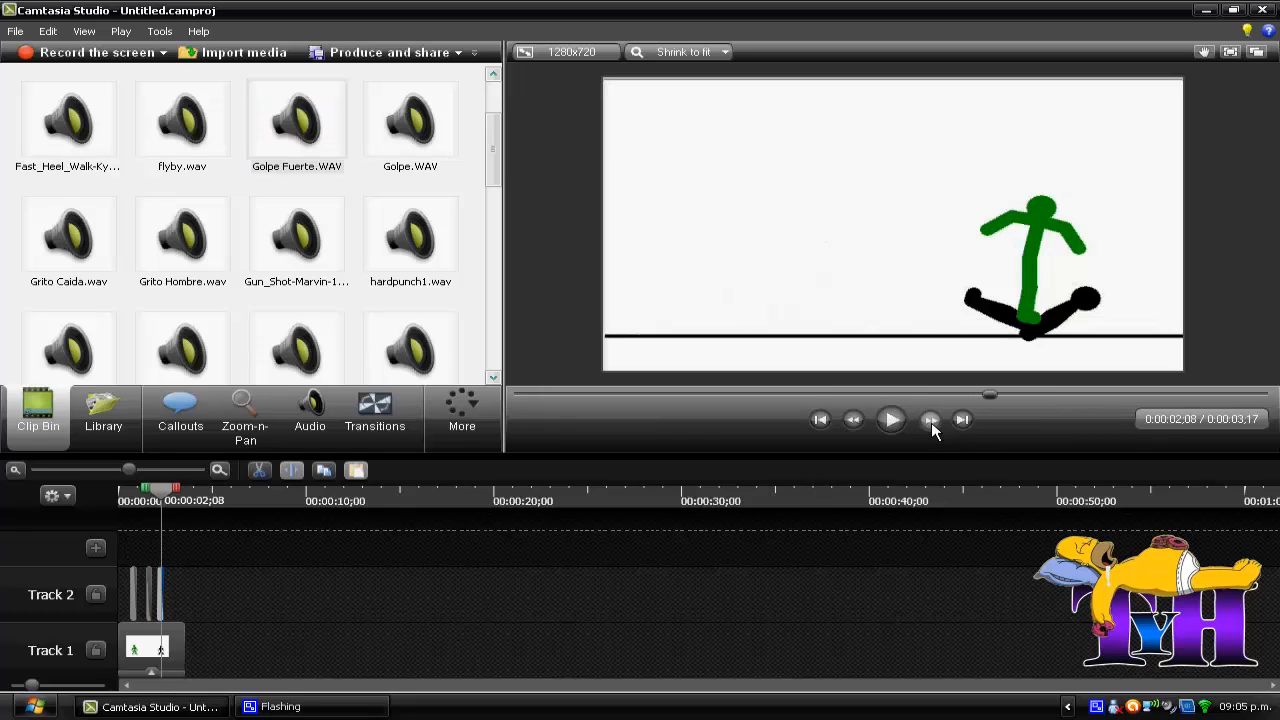
click(931, 422)
click(931, 422)
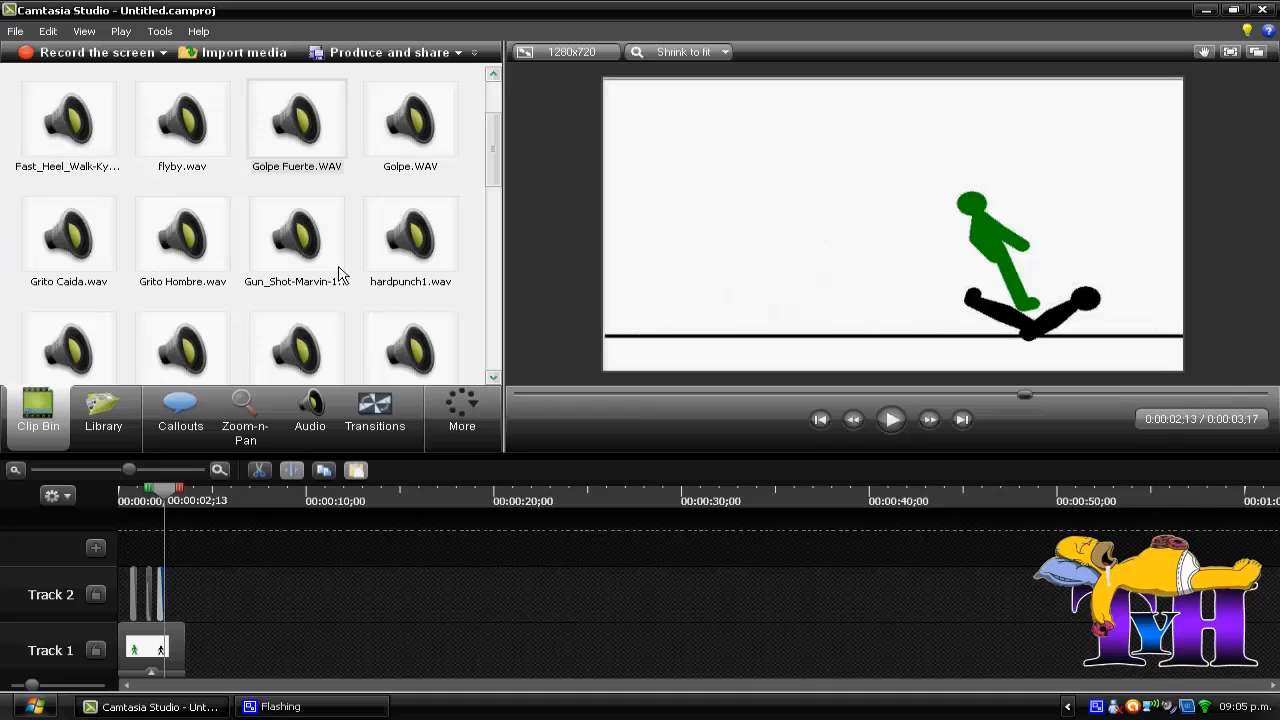
drag(499, 157, 478, 271)
drag(150, 218, 167, 601)
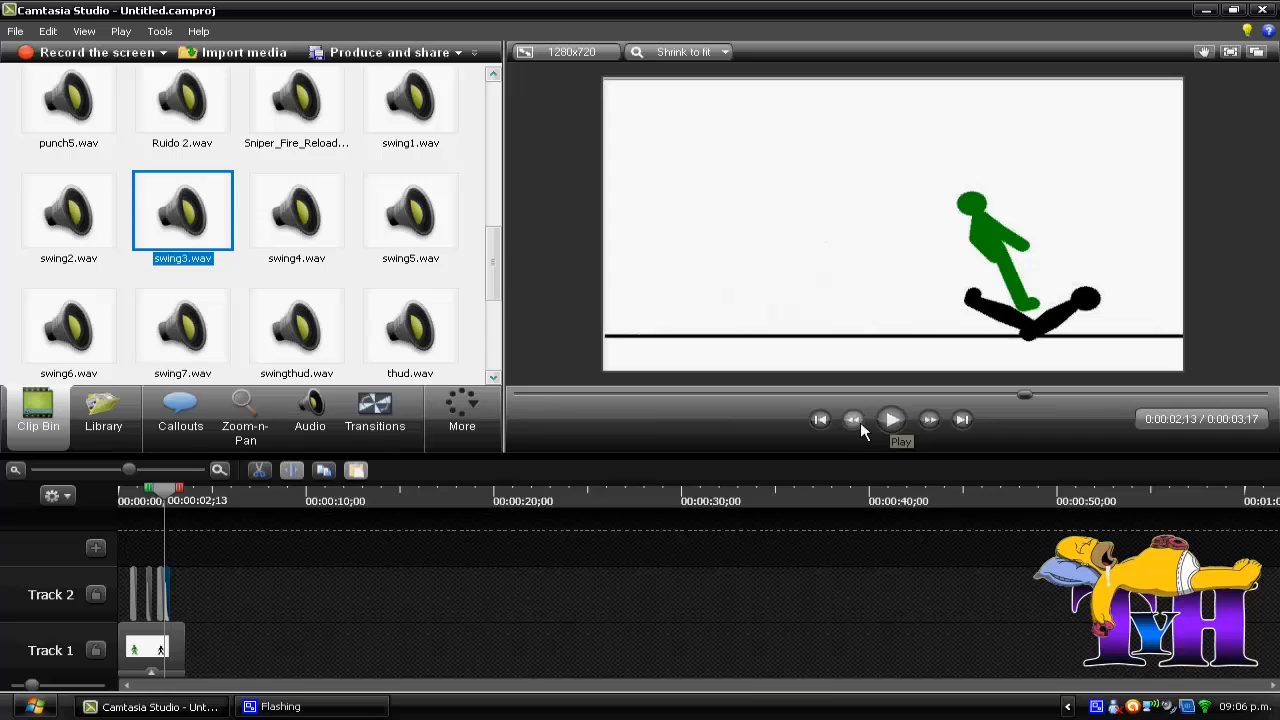
Step: Play the animation from the beginning to check the timing of the sound effects
click(820, 420)
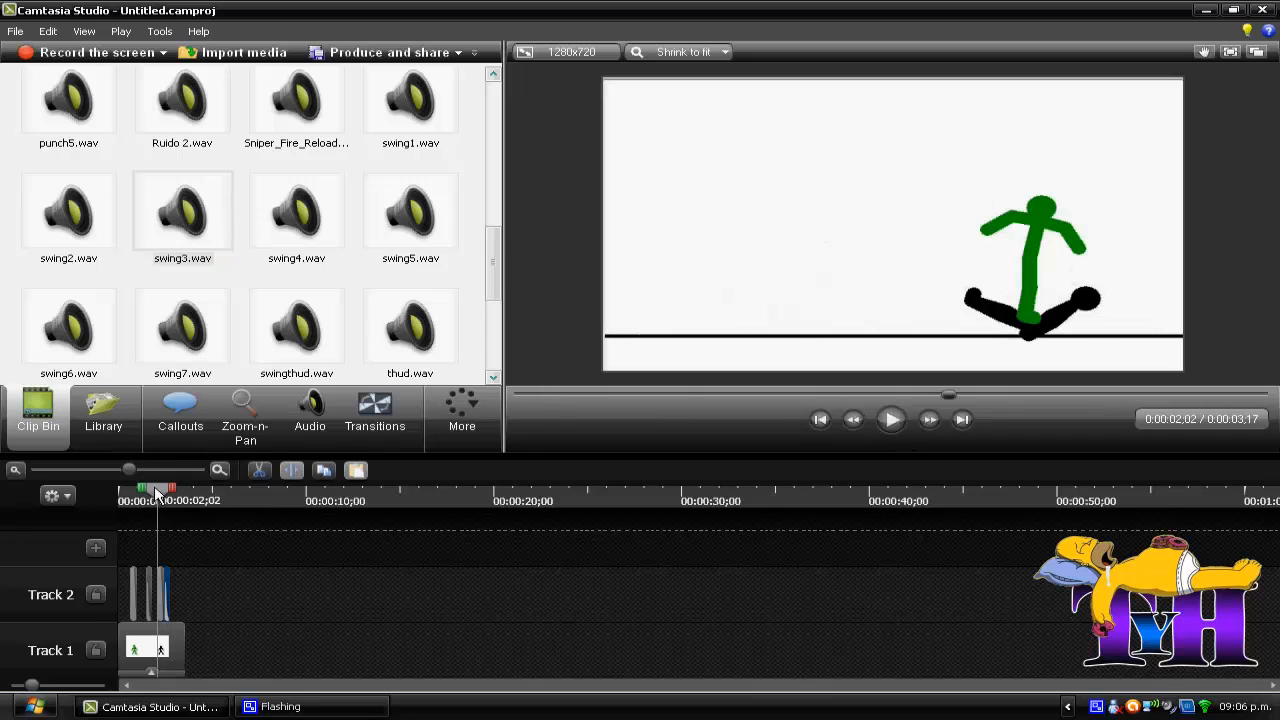
drag(157, 494, 109, 490)
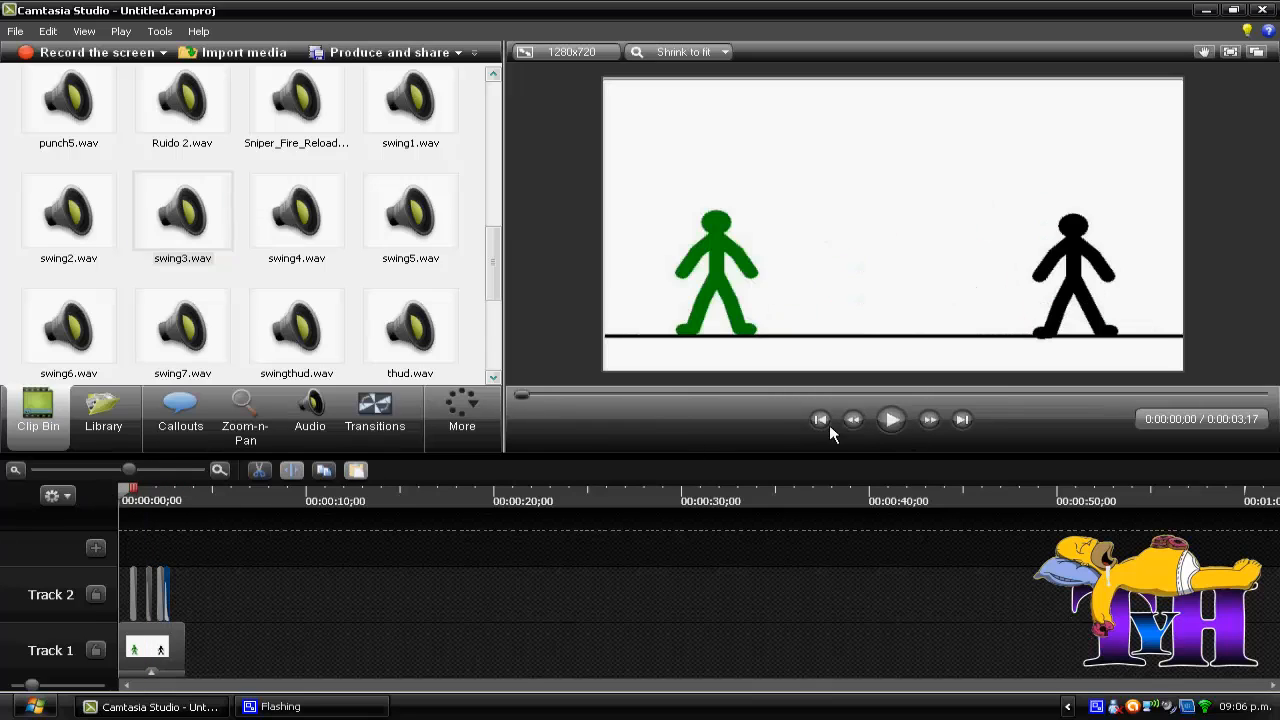
click(892, 420)
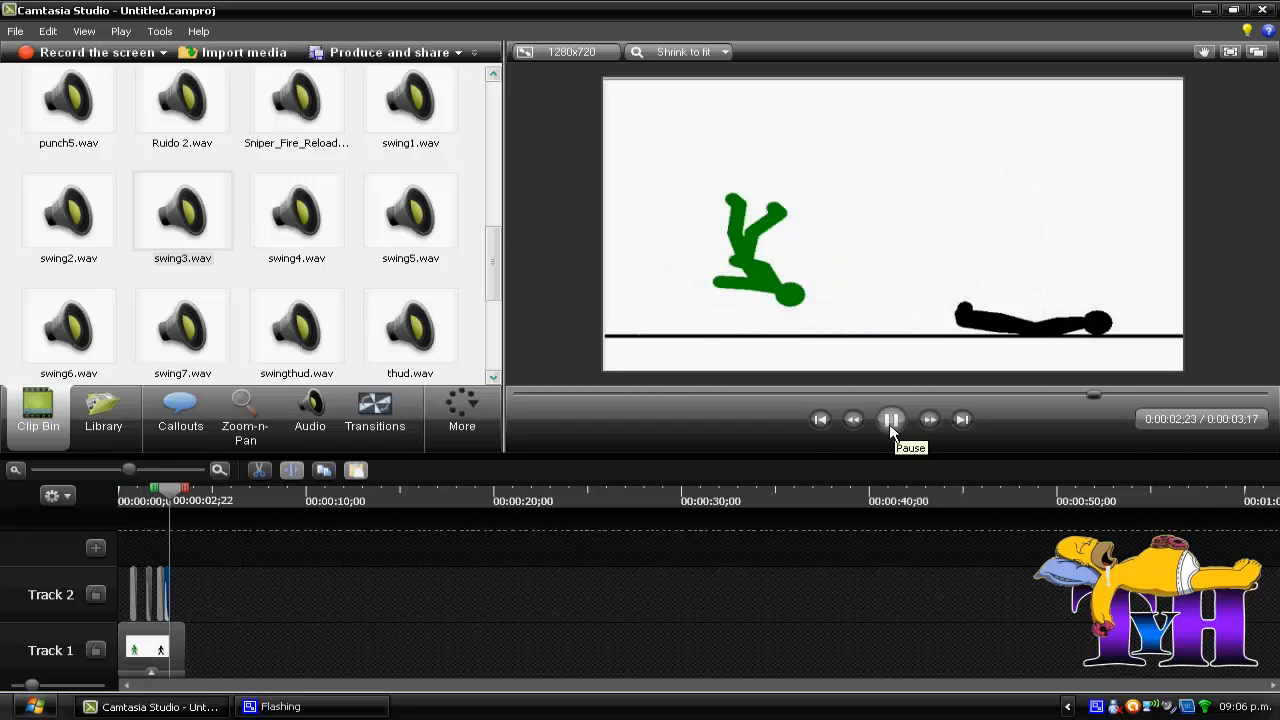
click(891, 420)
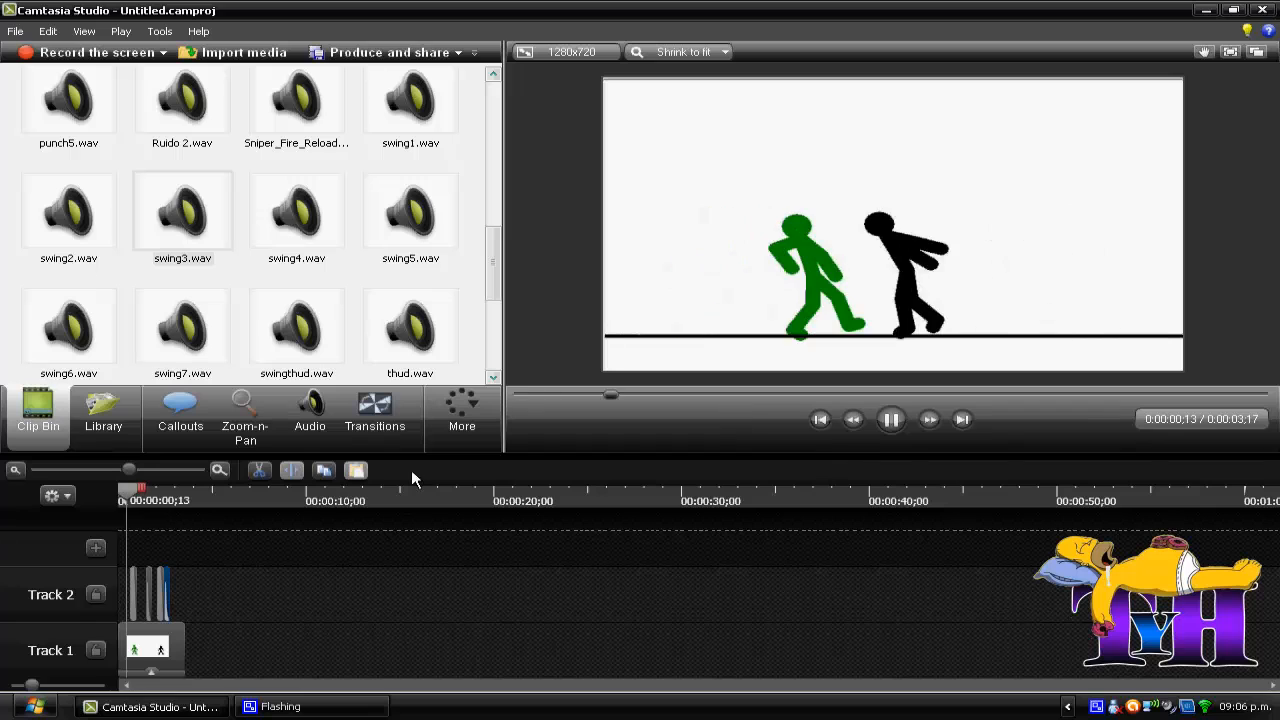
click(893, 422)
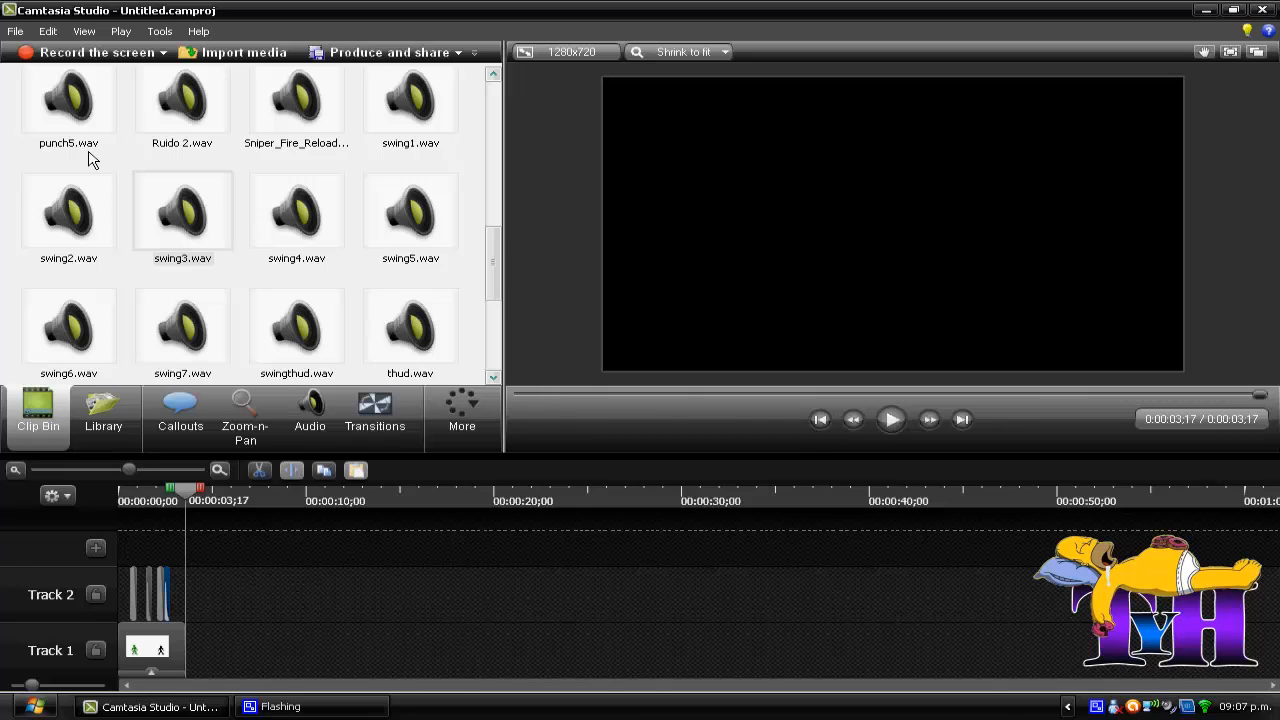
Step: Start producing the video with the MP4 only (up to 720p) preset and continue to the file name and folder settings
click(18, 31)
click(21, 34)
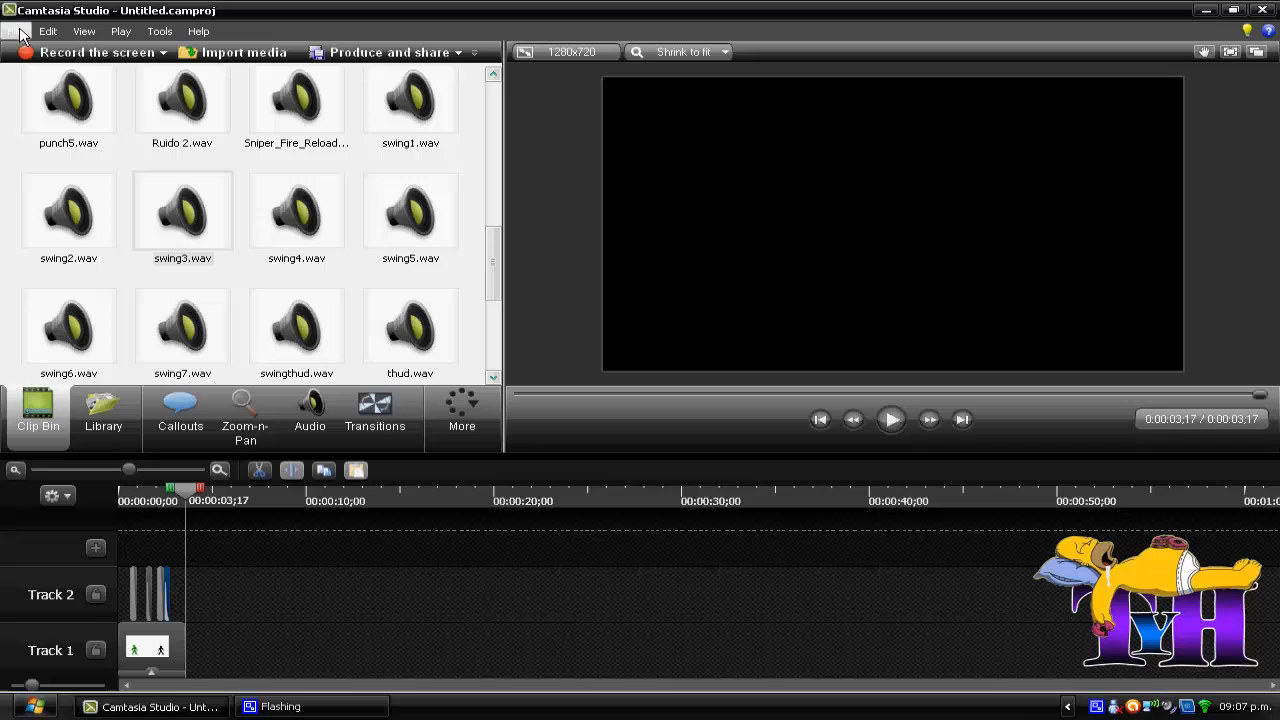
click(432, 53)
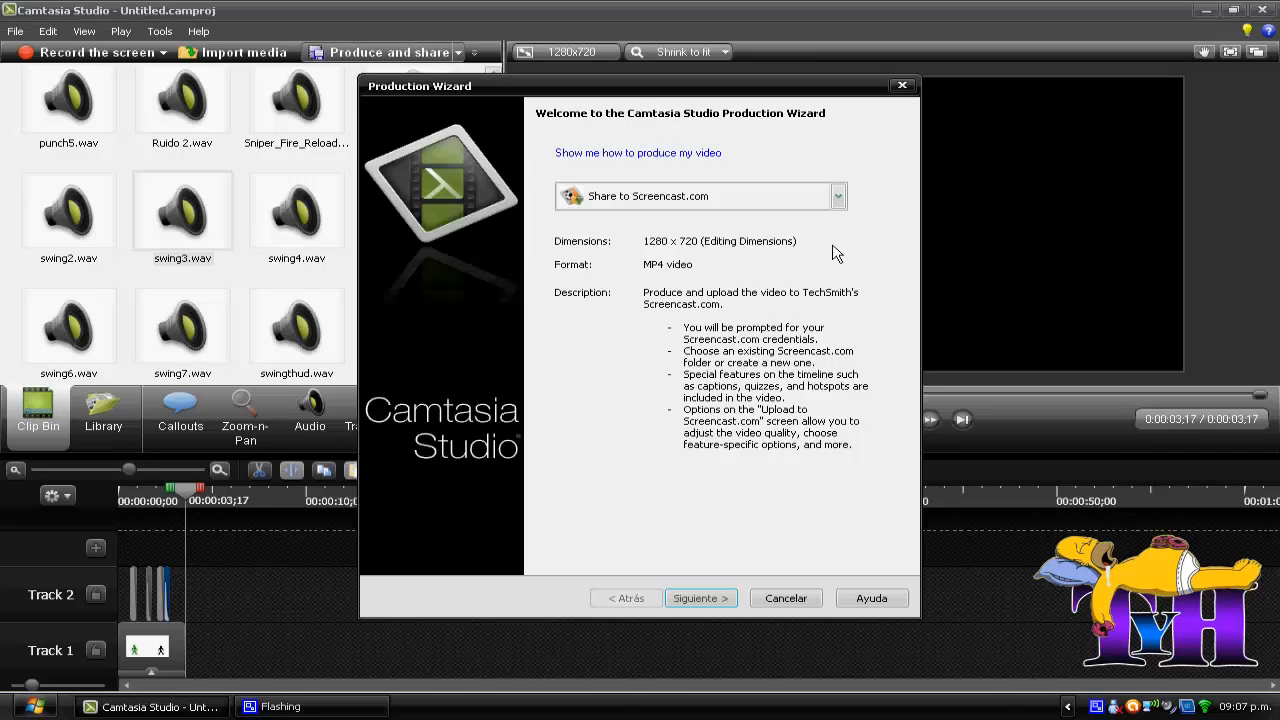
click(838, 197)
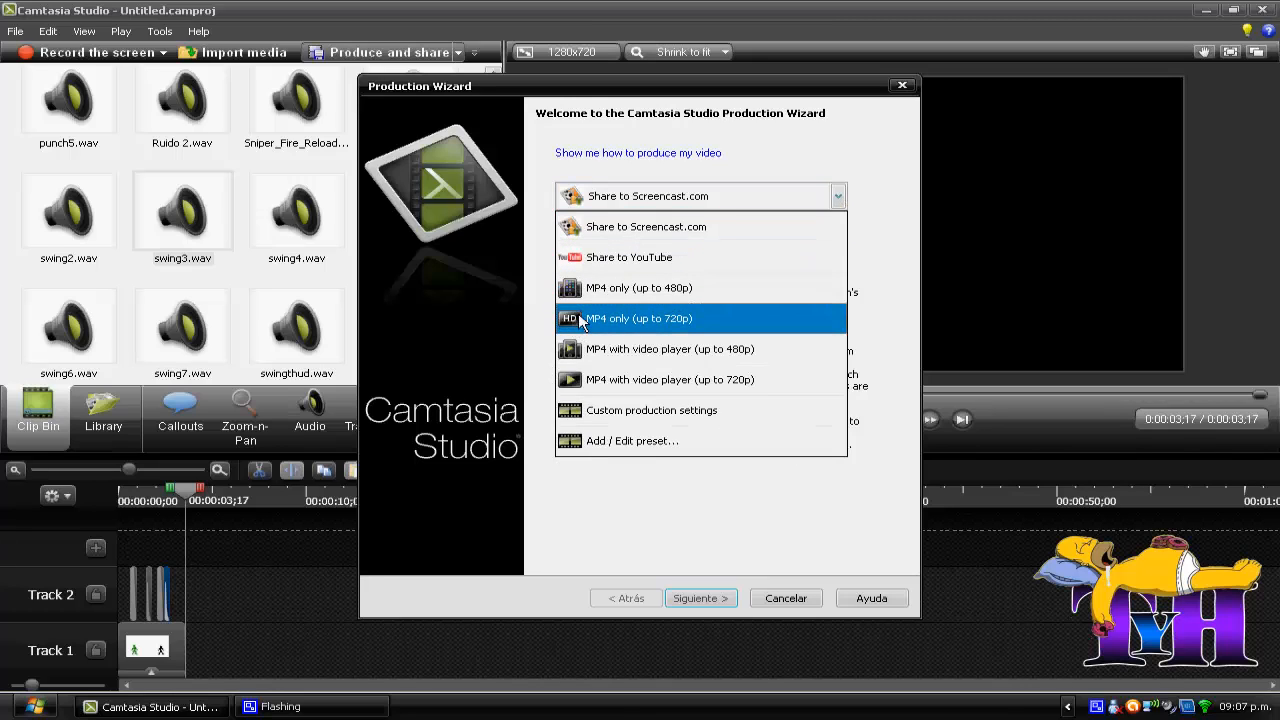
click(644, 318)
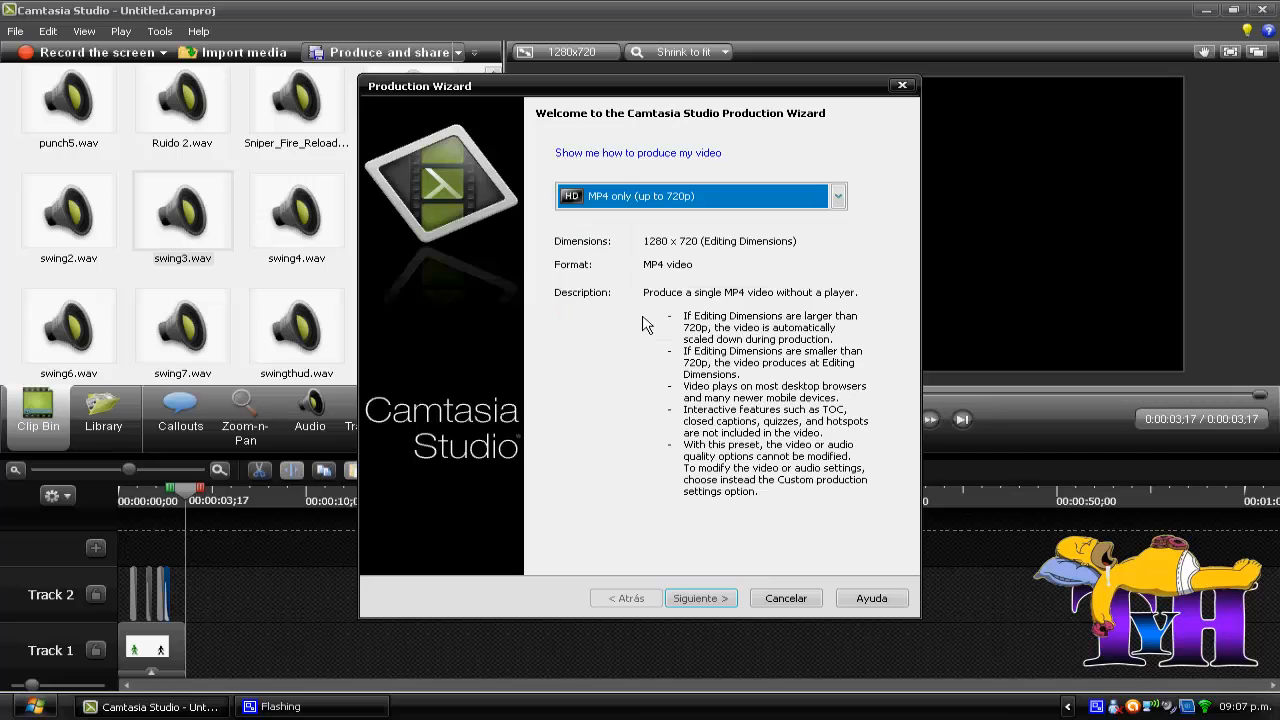
click(699, 598)
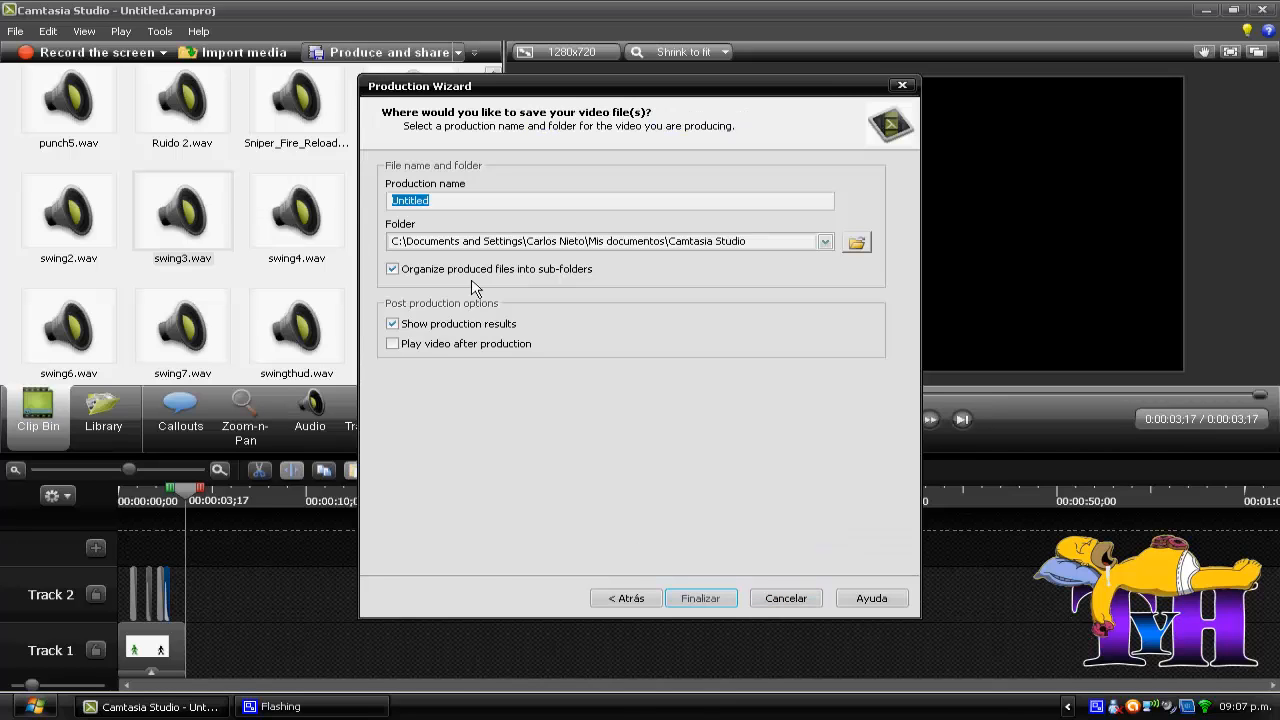
Step: Name the production "production" and render it into the default Camtasia Studio folder
click(455, 200)
drag(455, 200, 386, 200)
text(p)
text(roduntion)
drag(419, 201, 427, 201)
key(BackSpace)
text(c)
click(712, 600)
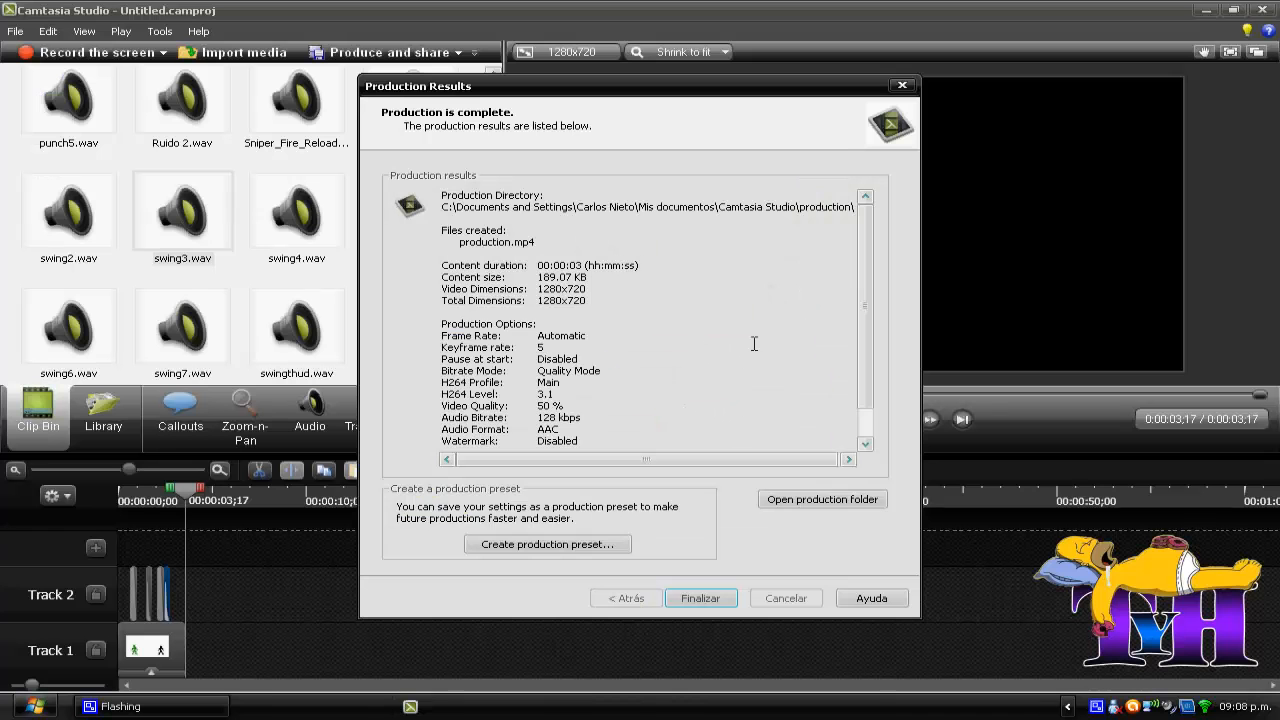
Step: Dismiss the production results and close Camtasia Studio without saving the project
click(699, 599)
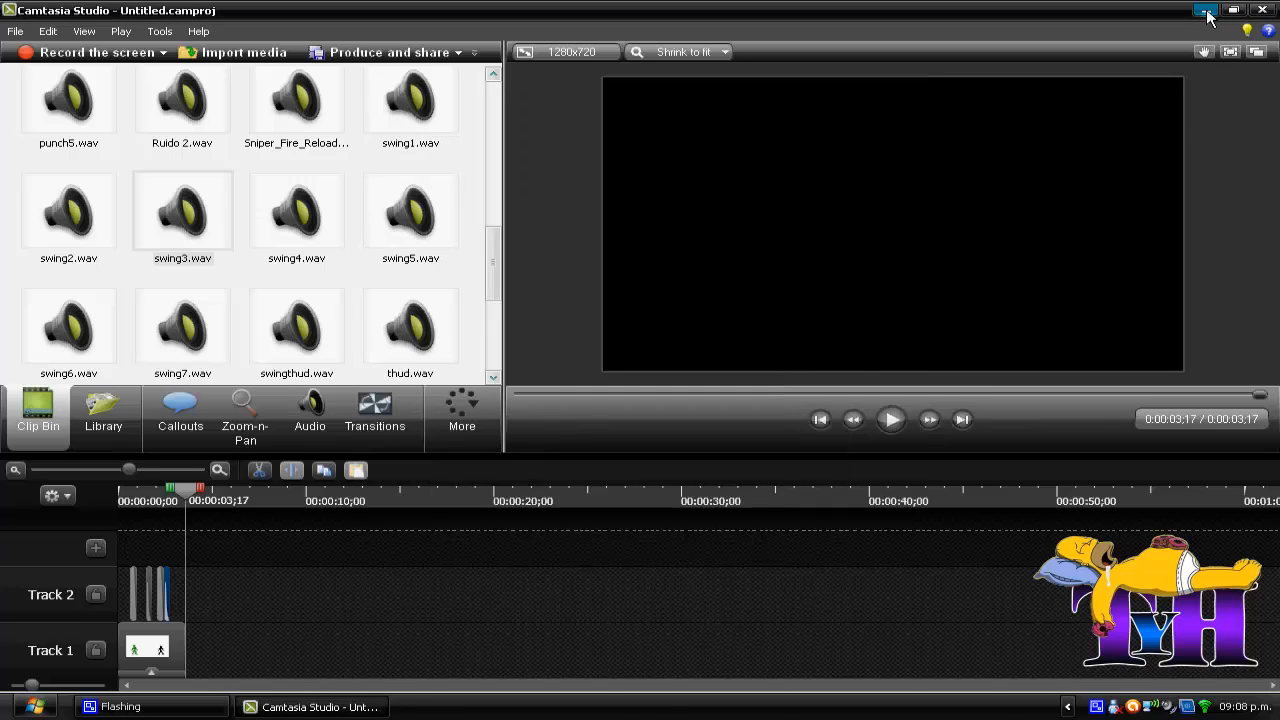
click(1262, 10)
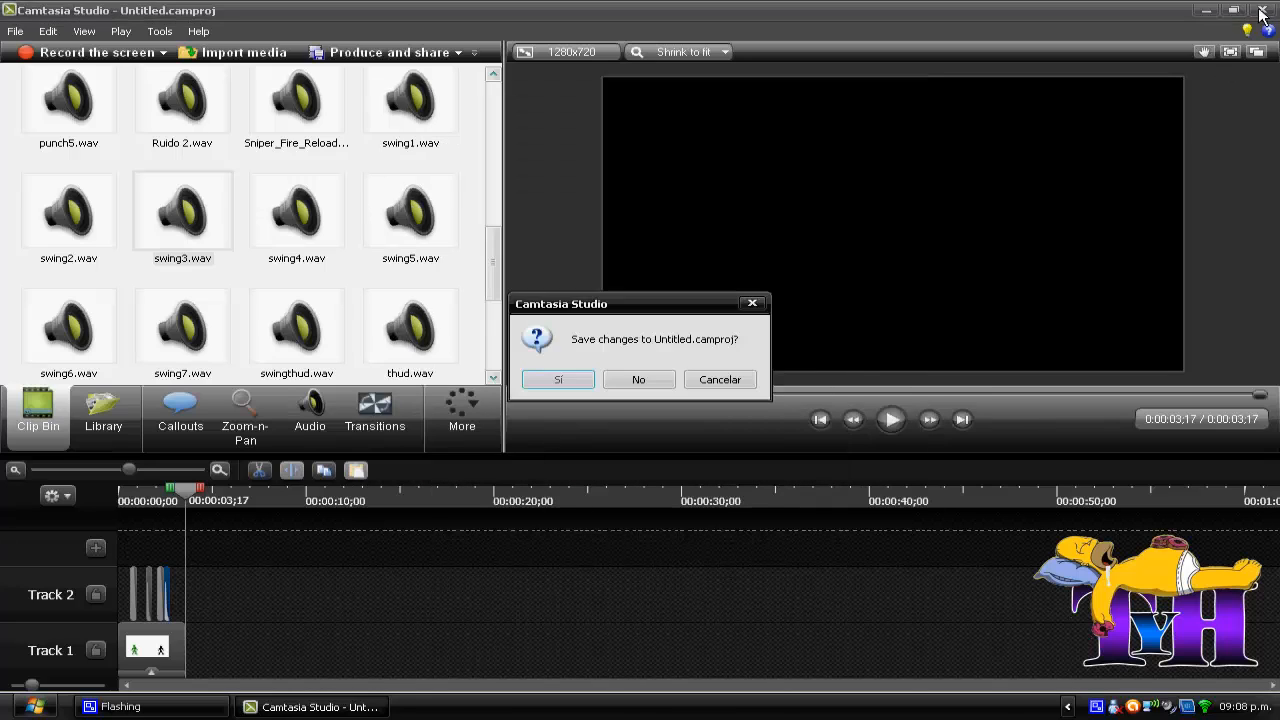
click(655, 394)
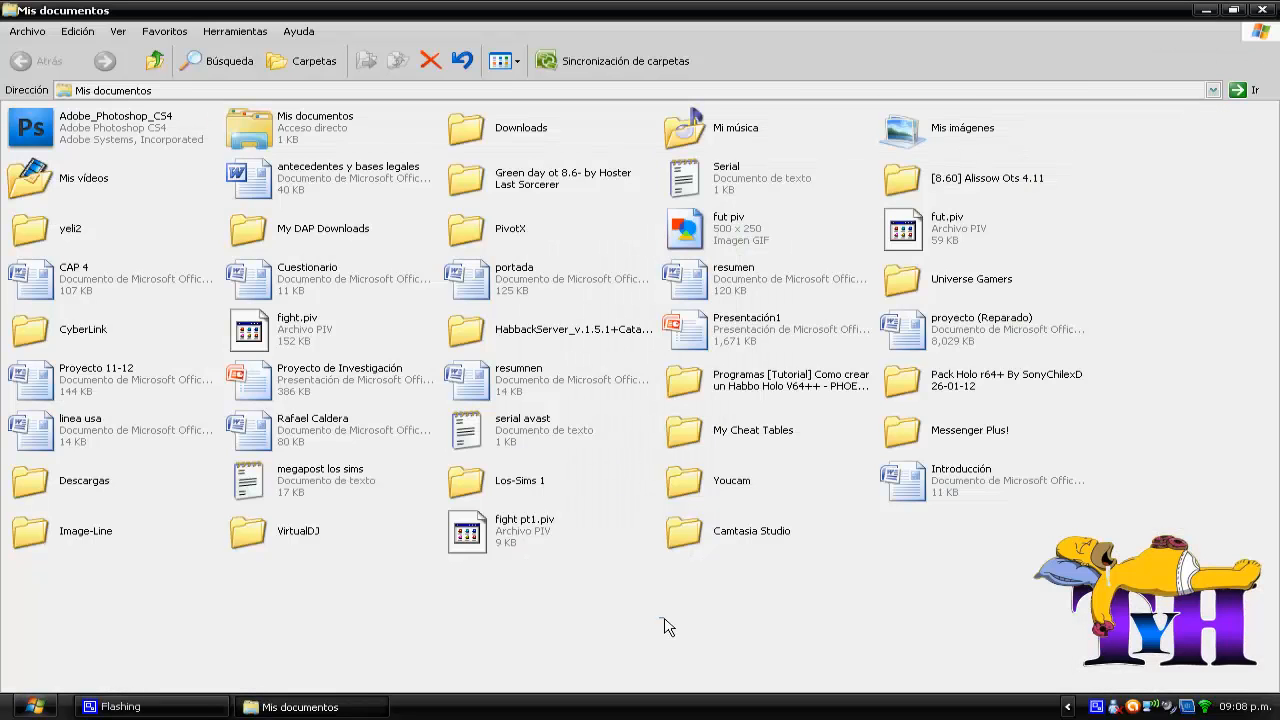
Step: In Windows Explorer, open the production subfolder of Camtasia Studio in Mis documentos, play the production video and close the player
double_click(737, 538)
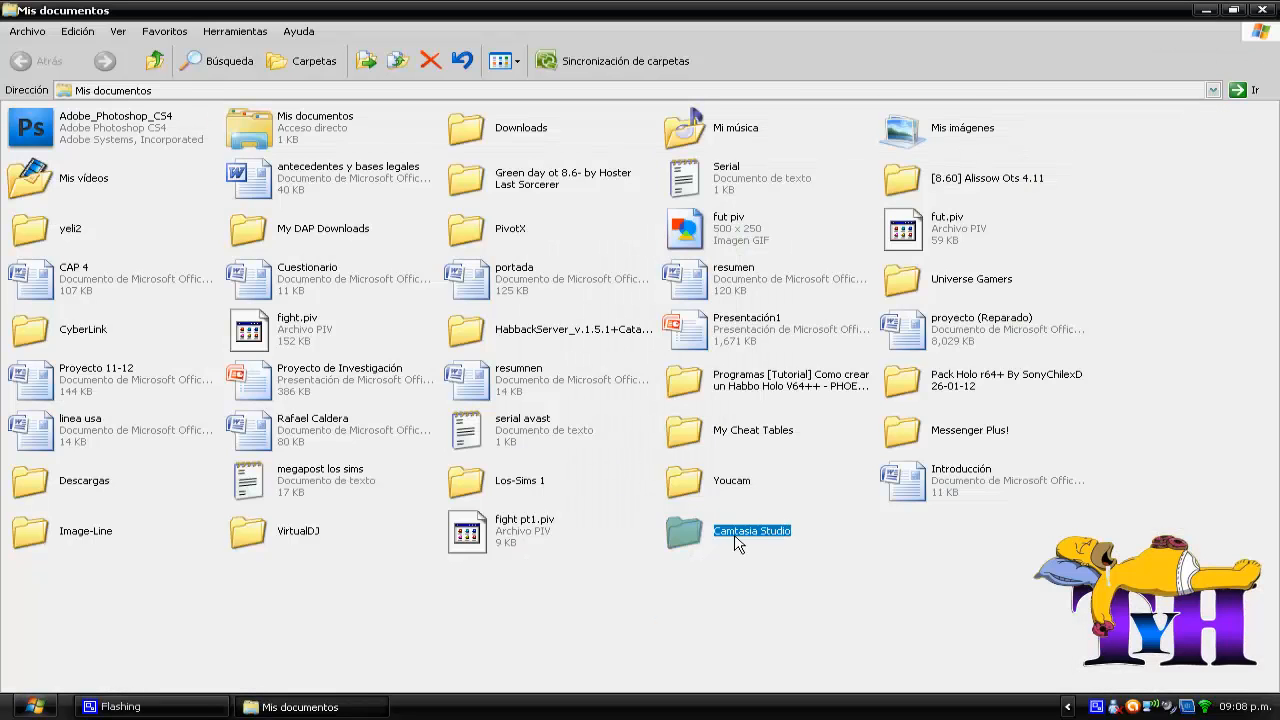
double_click(912, 135)
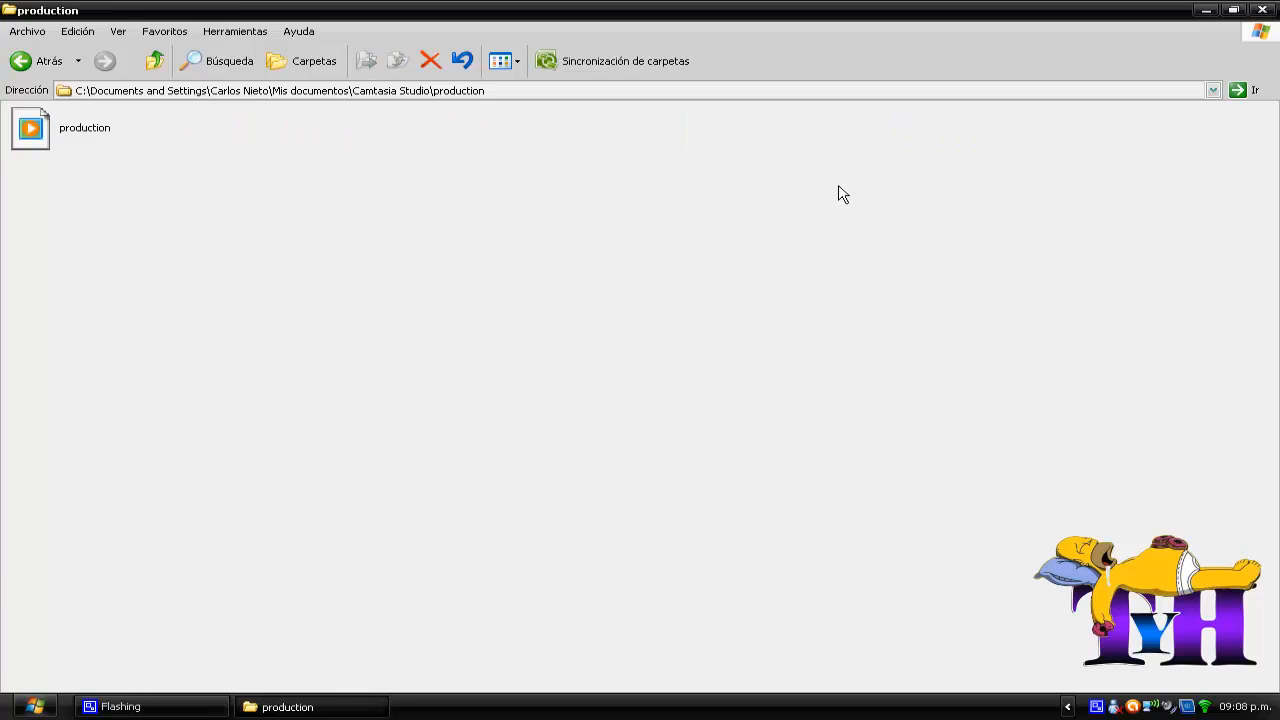
click(82, 124)
double_click(82, 124)
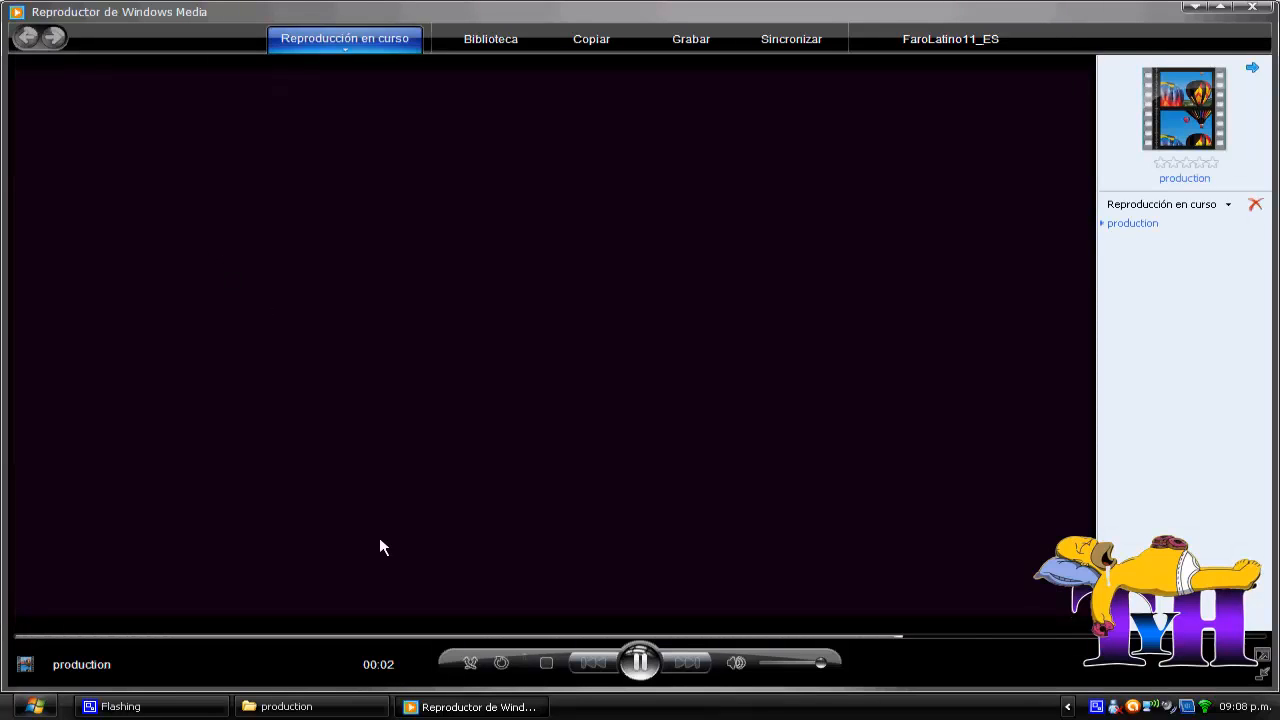
click(1274, 9)
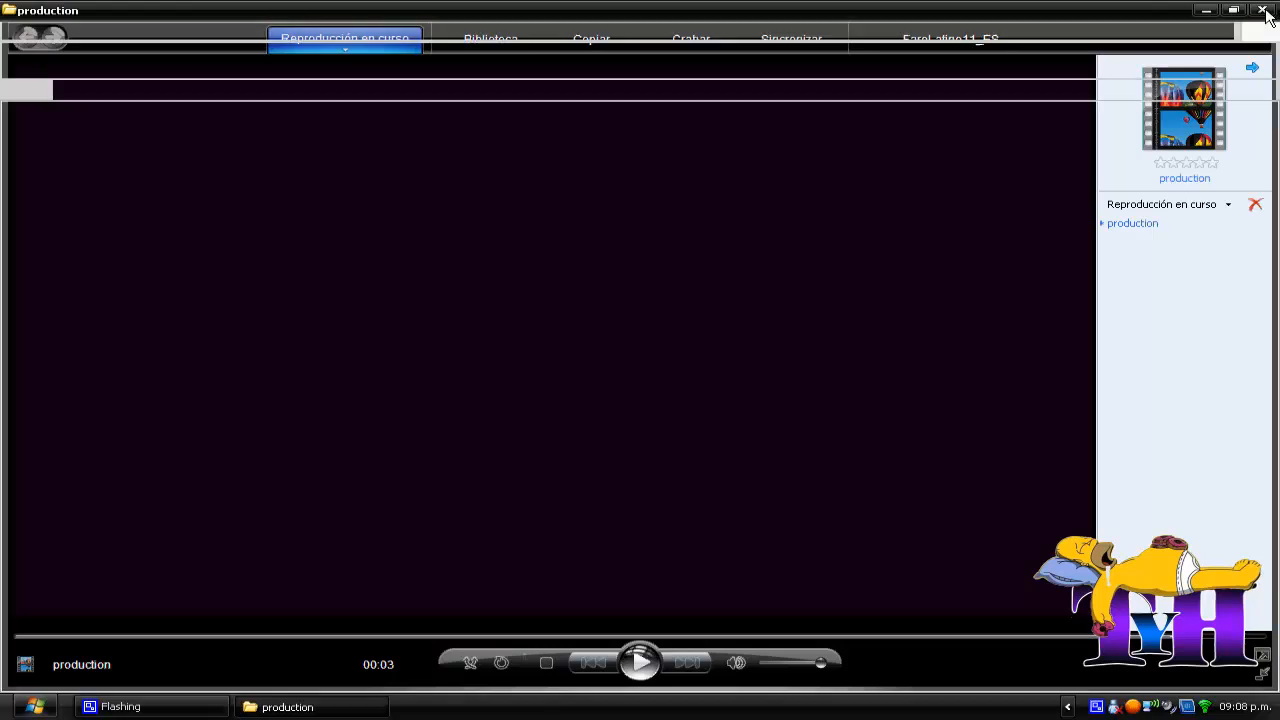
drag(477, 337, 574, 280)
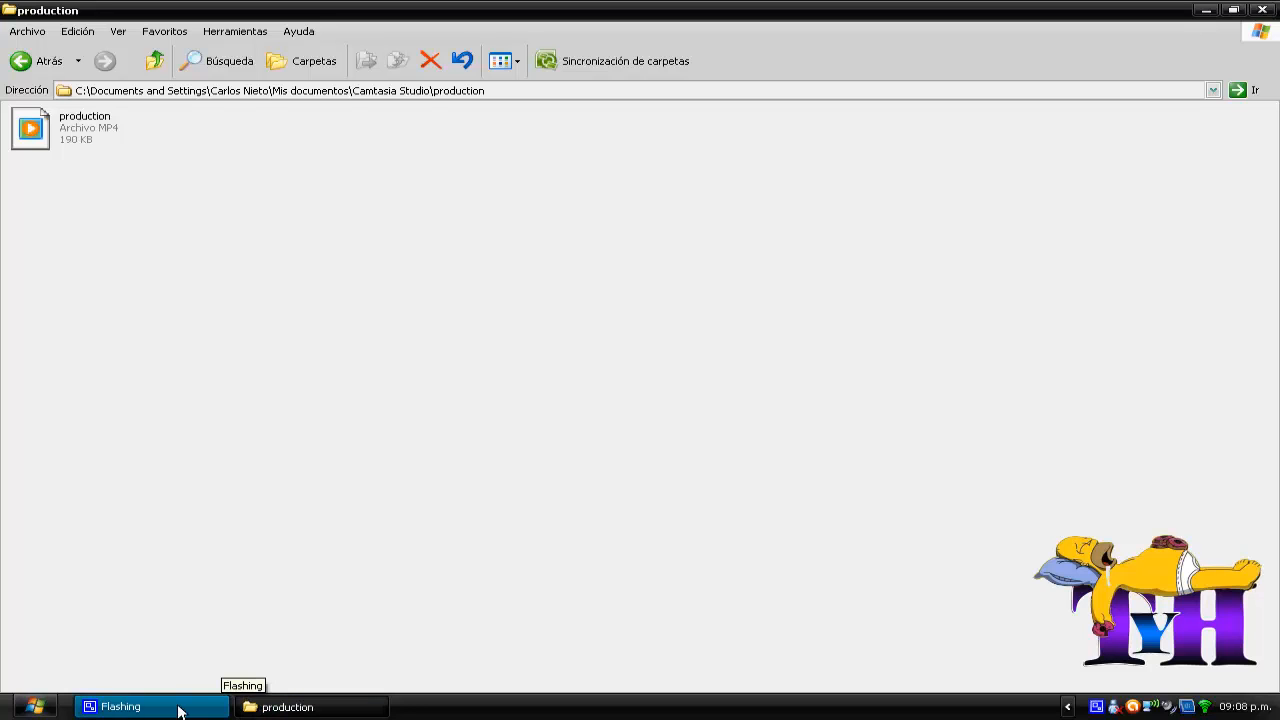
right_click(1096, 706)
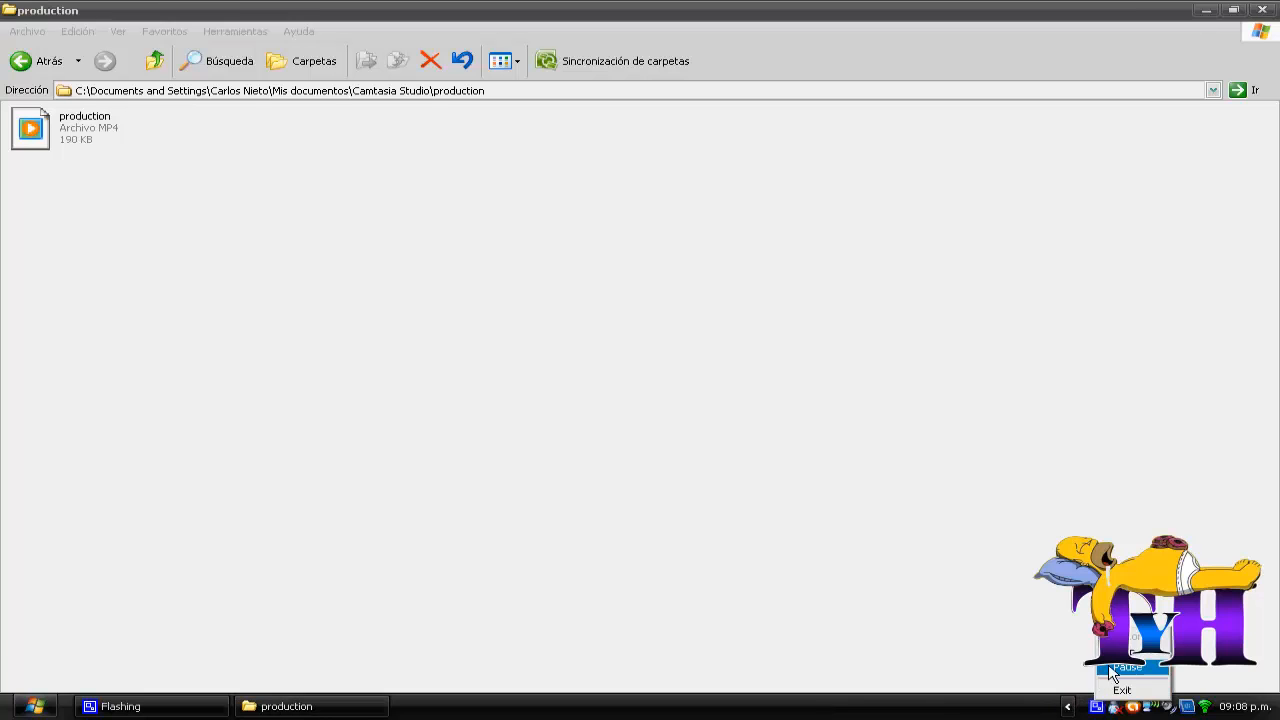